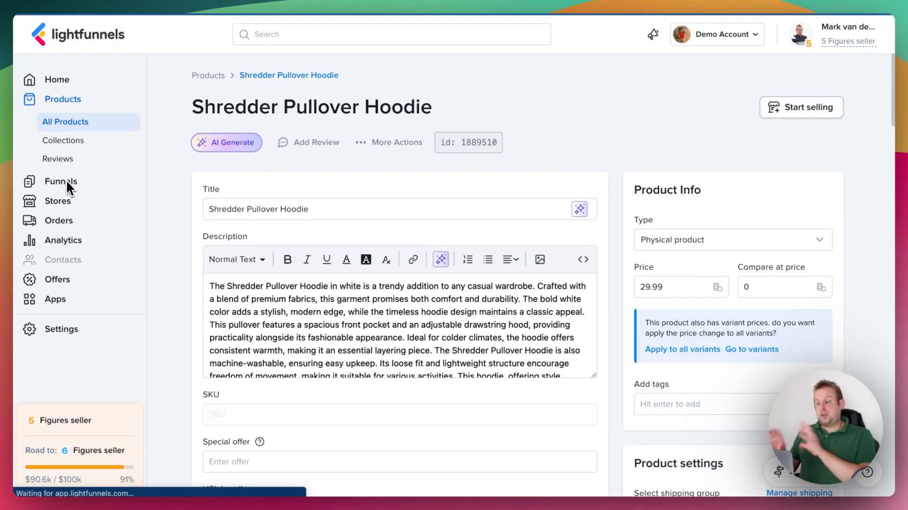
Add "yellow" as a value of the Color option in the hoodie's Variants section.
scroll(576, 358, down, 2)
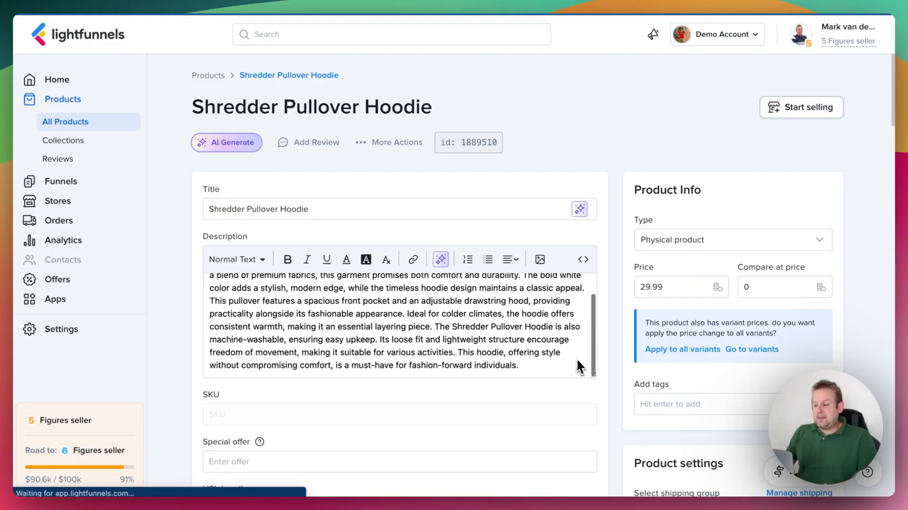
scroll(577, 389, down, 15)
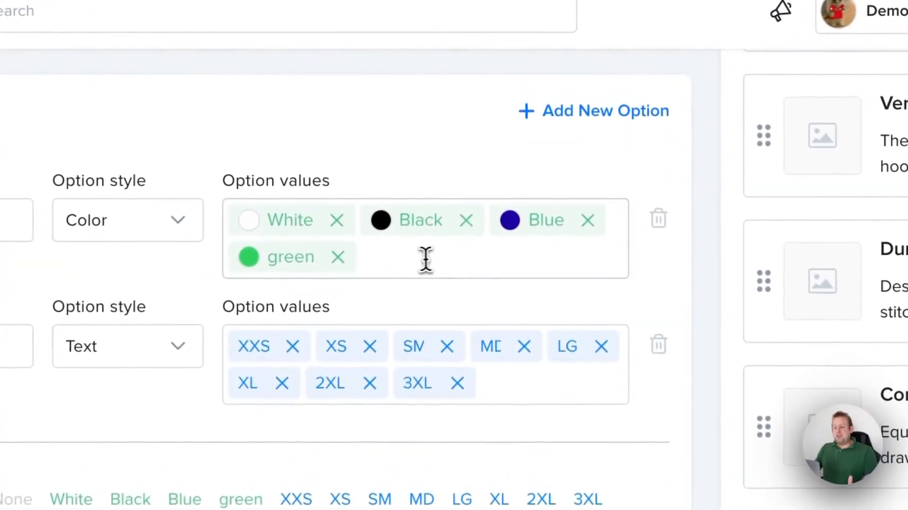
click(416, 260)
text(yellow)
key(Return)
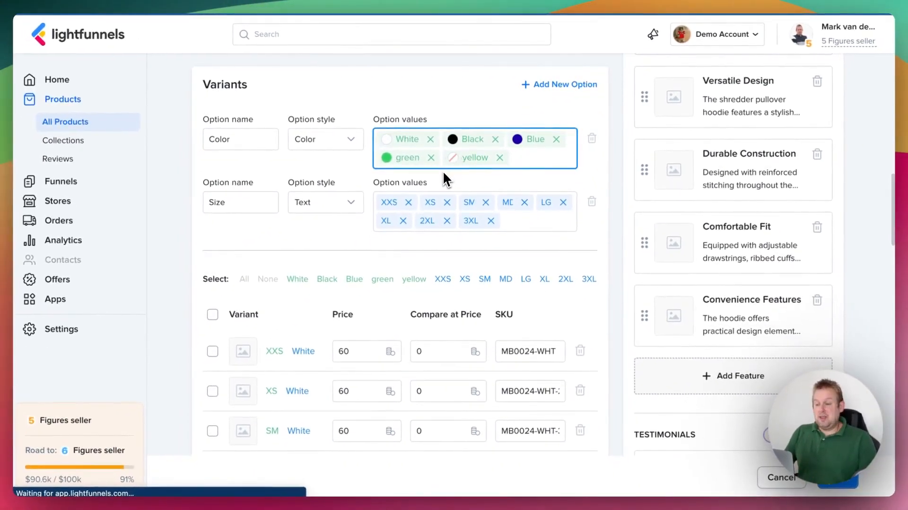
Set the swatch of the yellow Color value to #F0FF00.
click(452, 157)
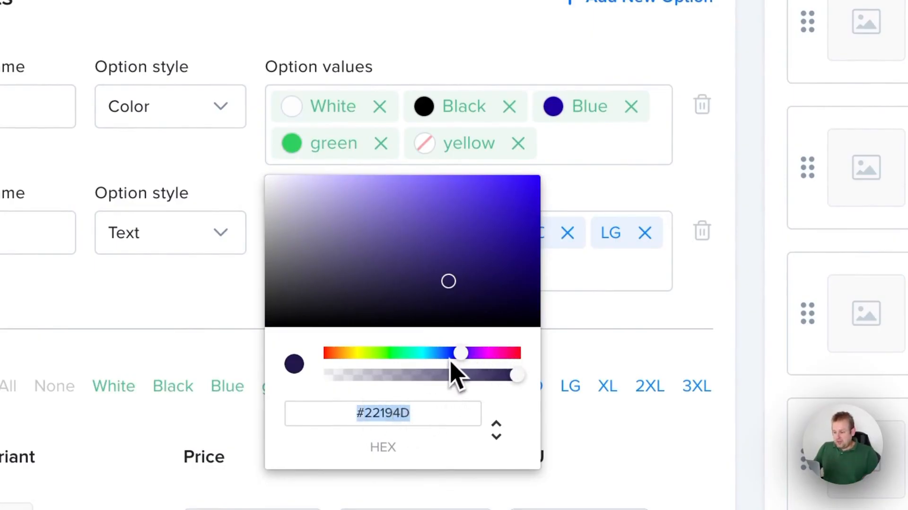
drag(461, 352, 360, 351)
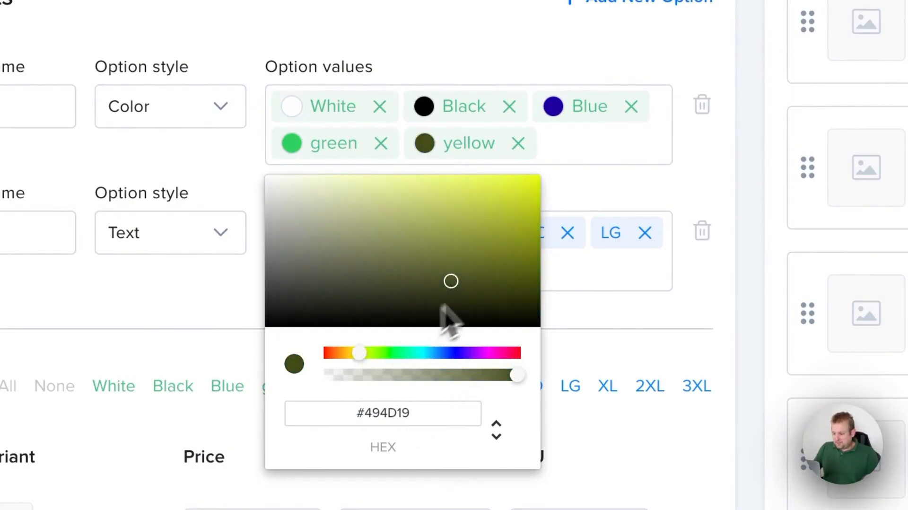
drag(451, 281, 552, 175)
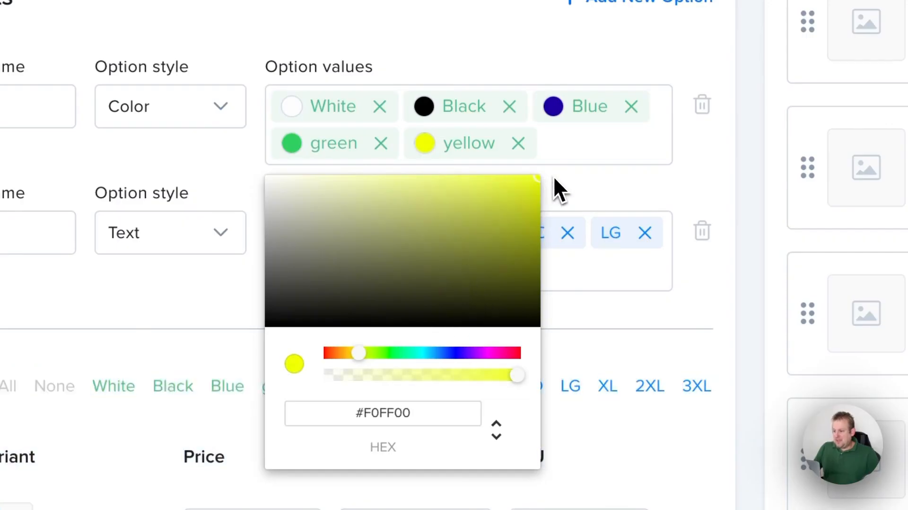
click(570, 145)
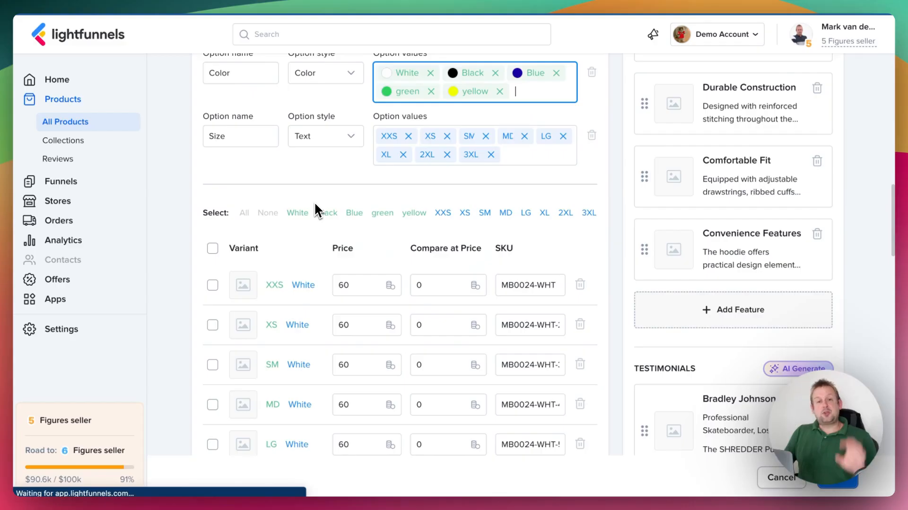
Look through the variant rows for each colour and size, and remove yellow from the Color option's values.
scroll(314, 202, down, 5)
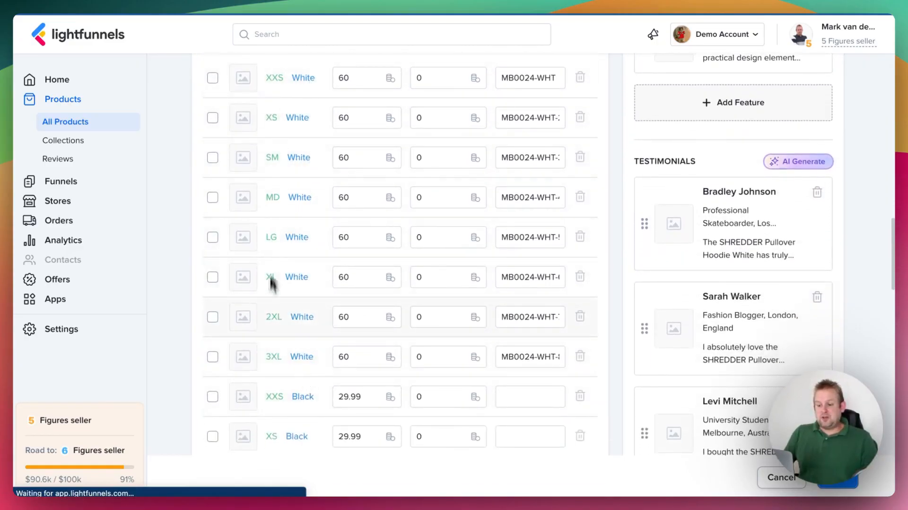
scroll(271, 350, down, 15)
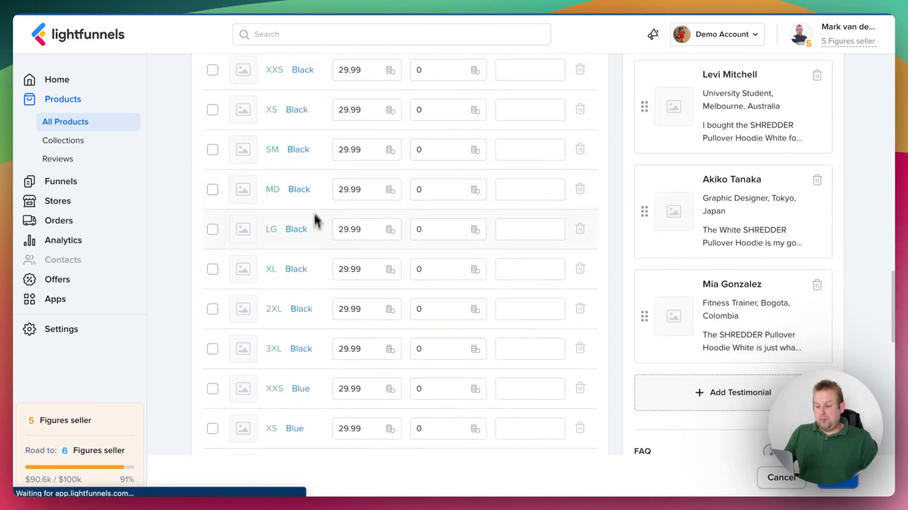
scroll(331, 256, down, 13)
scroll(362, 275, up, 9)
scroll(367, 272, up, 20)
scroll(373, 269, down, 12)
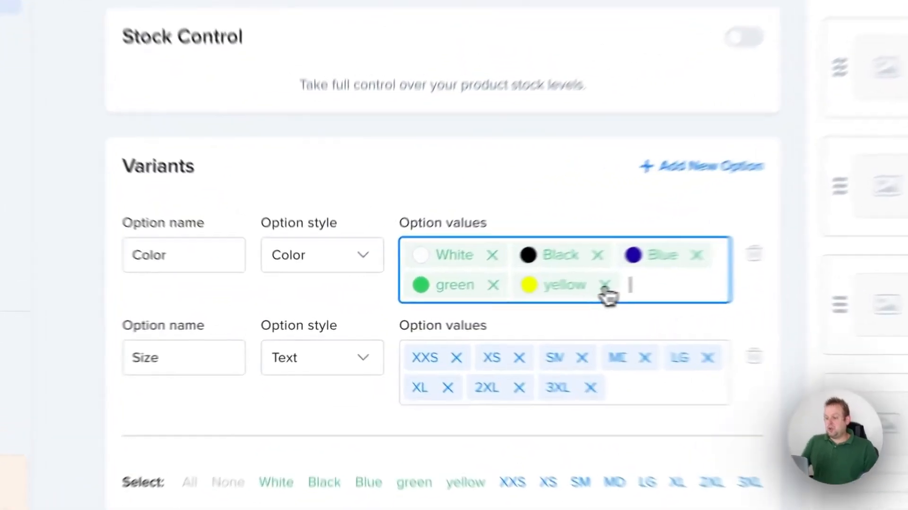
click(499, 298)
Start selling the Shredder Pullover Hoodie through a Sales Funnel.
scroll(313, 304, down, 10)
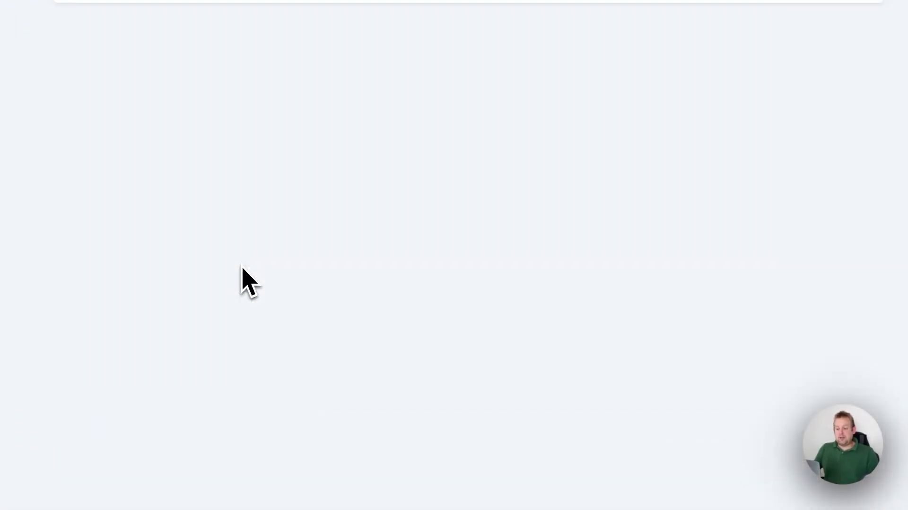
scroll(255, 258, up, 8)
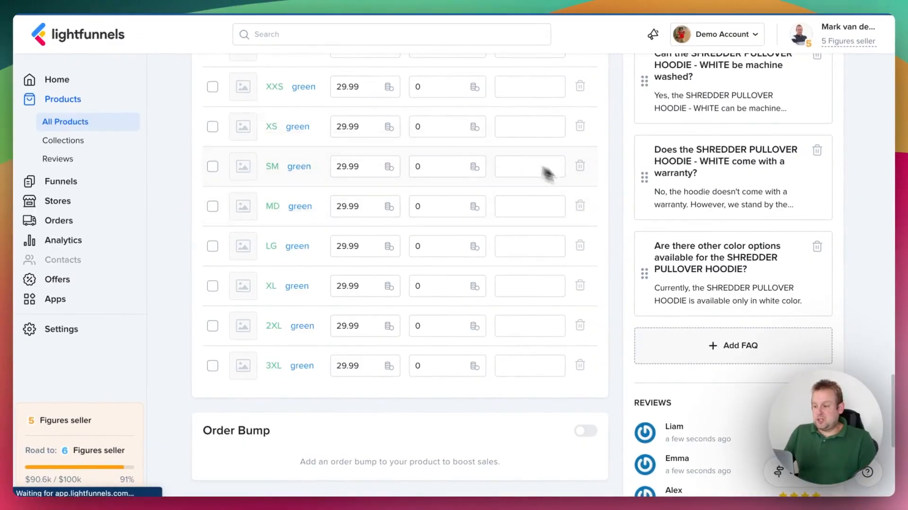
scroll(600, 196, up, 10)
scroll(600, 189, up, 15)
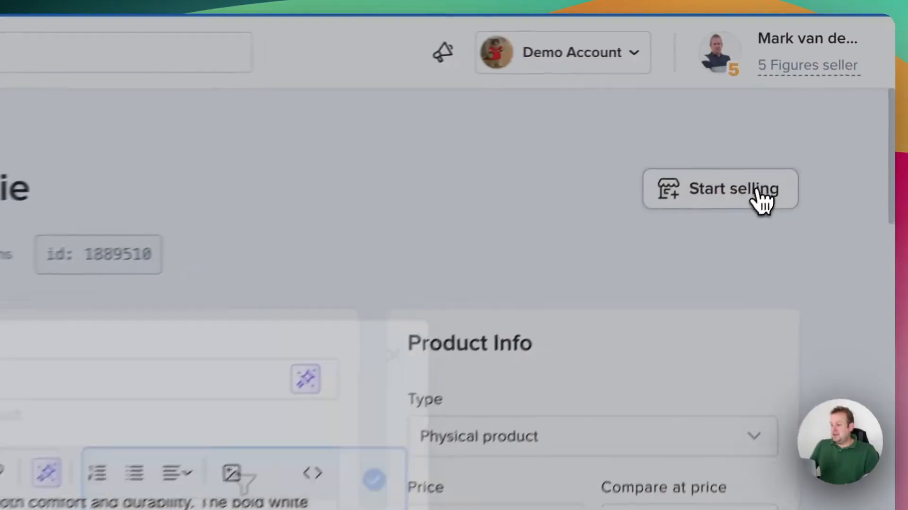
click(797, 106)
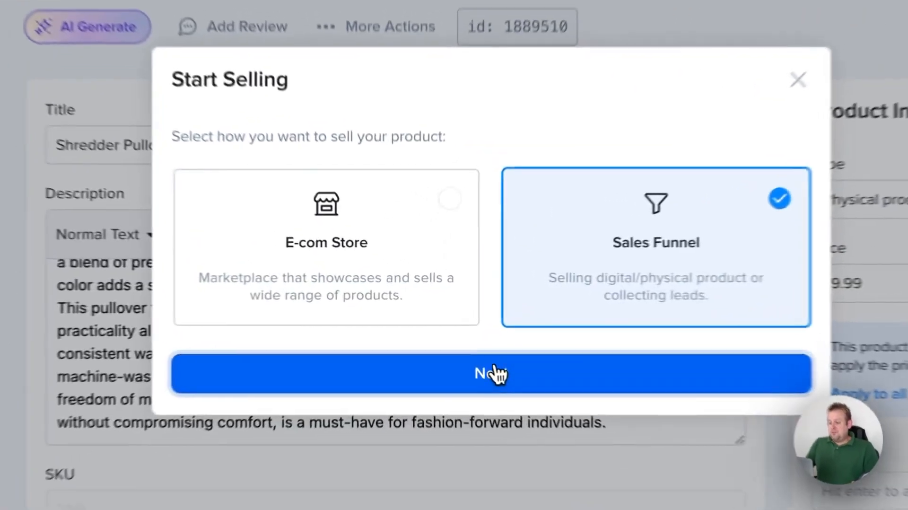
click(454, 338)
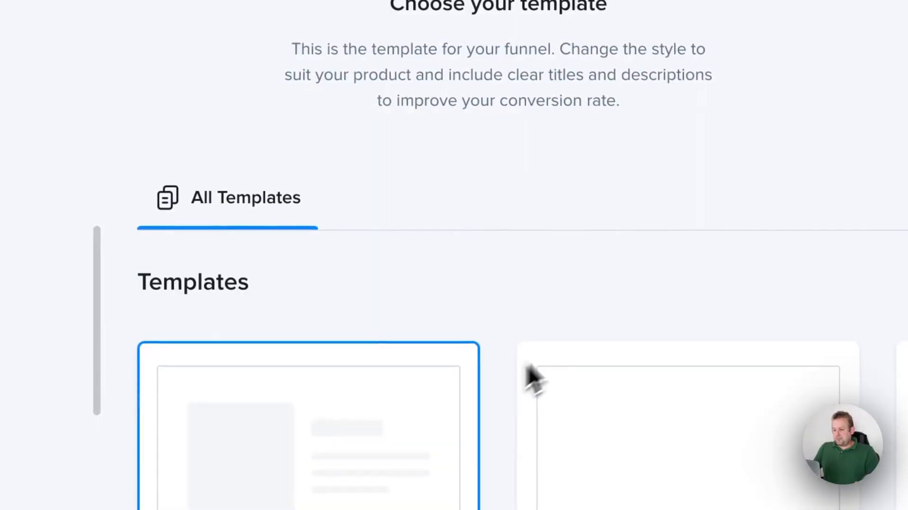
Choose the Hoodies template for the funnel and continue to the funnel pages.
scroll(544, 243, down, 5)
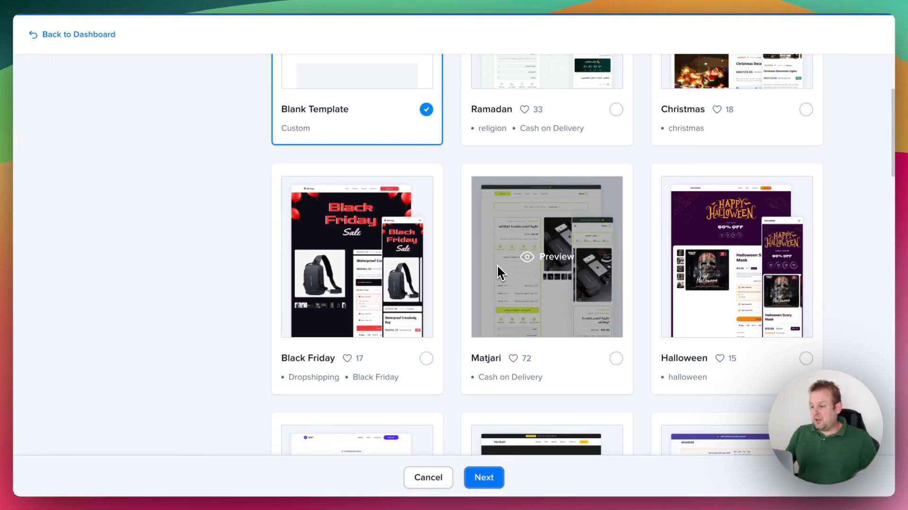
scroll(497, 263, down, 10)
scroll(496, 267, down, 12)
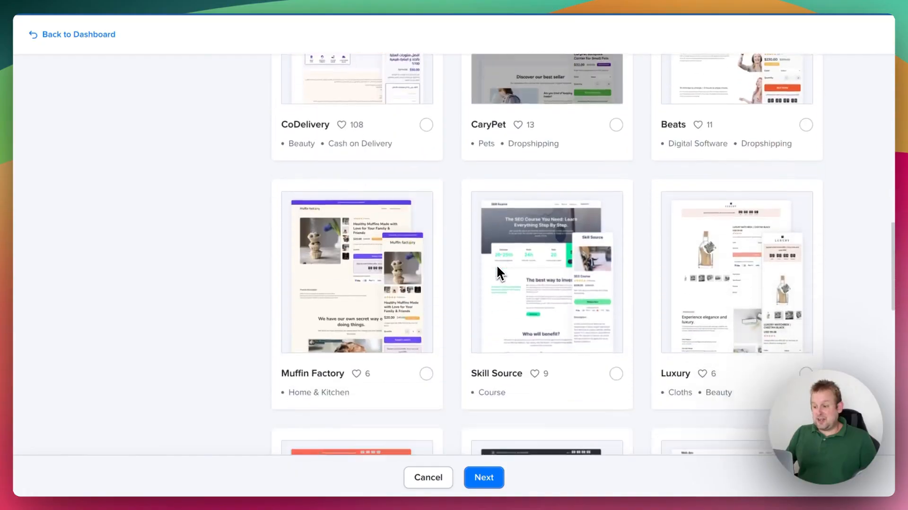
scroll(497, 267, down, 5)
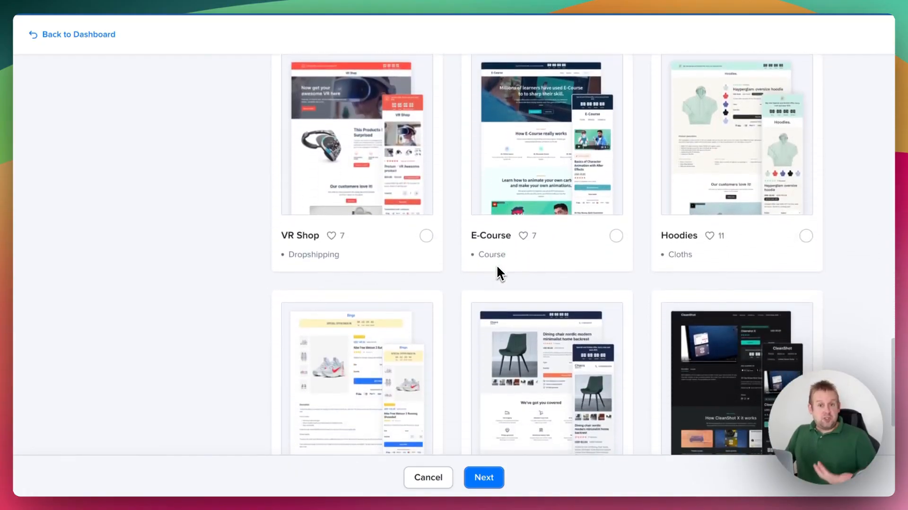
scroll(497, 267, down, 1)
click(805, 182)
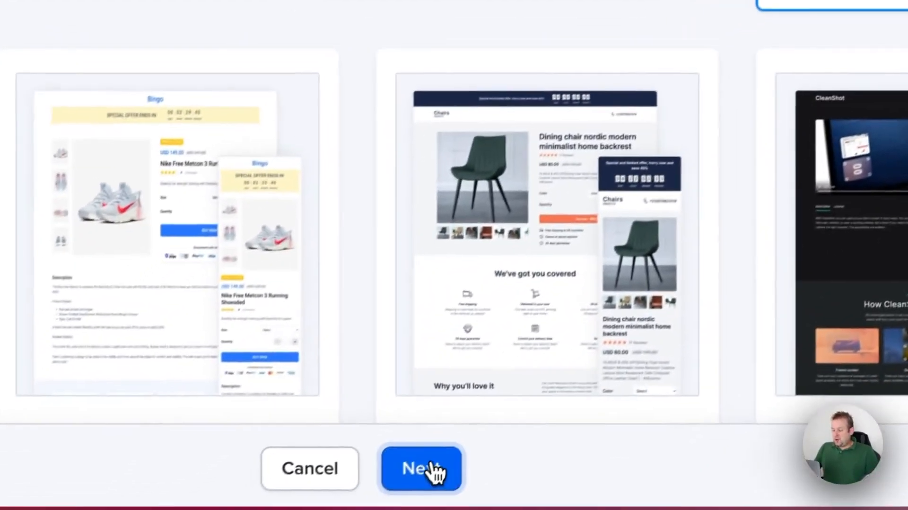
click(428, 471)
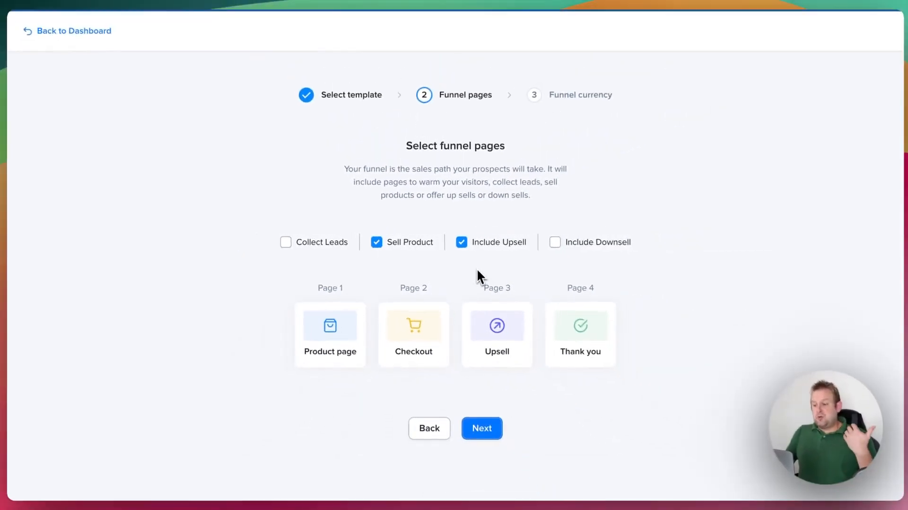
Exclude the upsell page from the funnel and keep the account currency (USD) for selling.
click(466, 243)
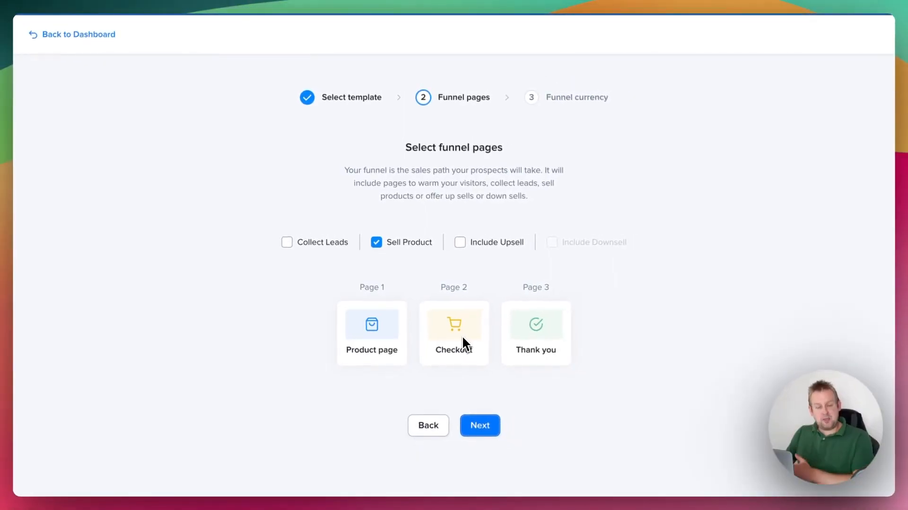
click(486, 427)
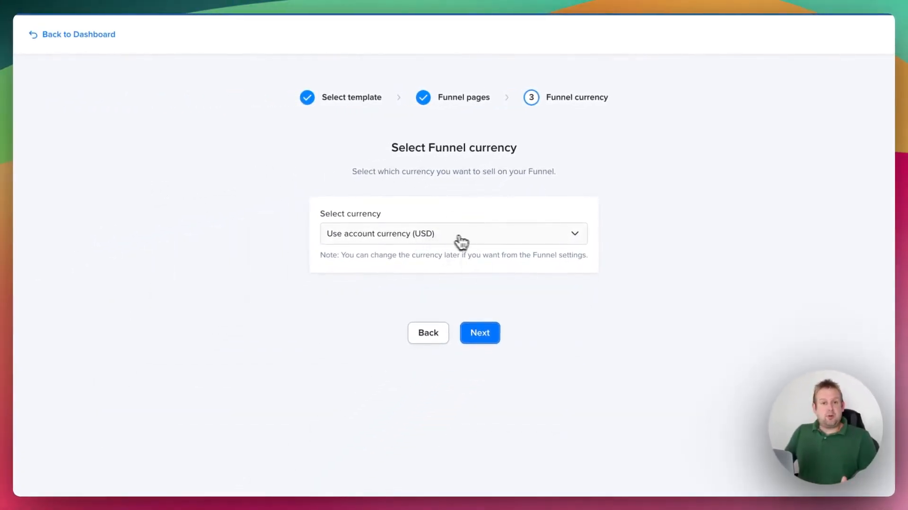
click(480, 242)
scroll(492, 341, down, 10)
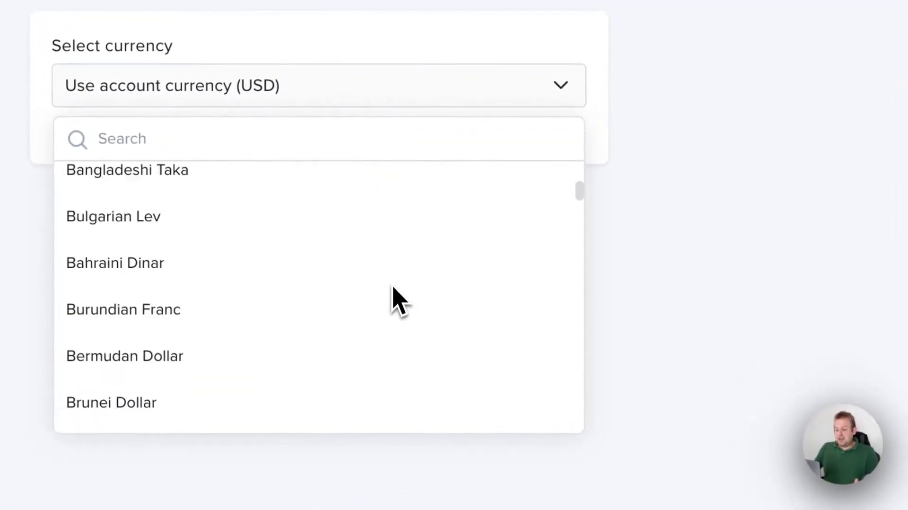
scroll(392, 288, down, 10)
click(671, 109)
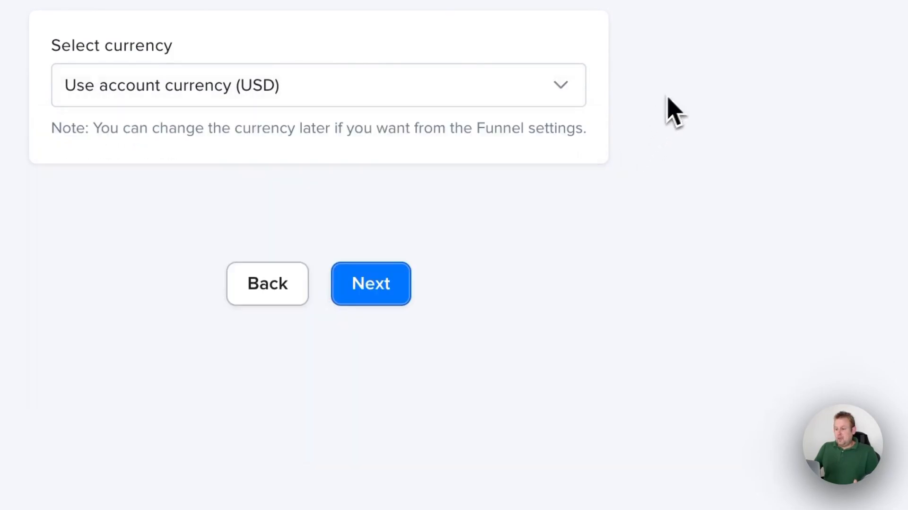
click(391, 298)
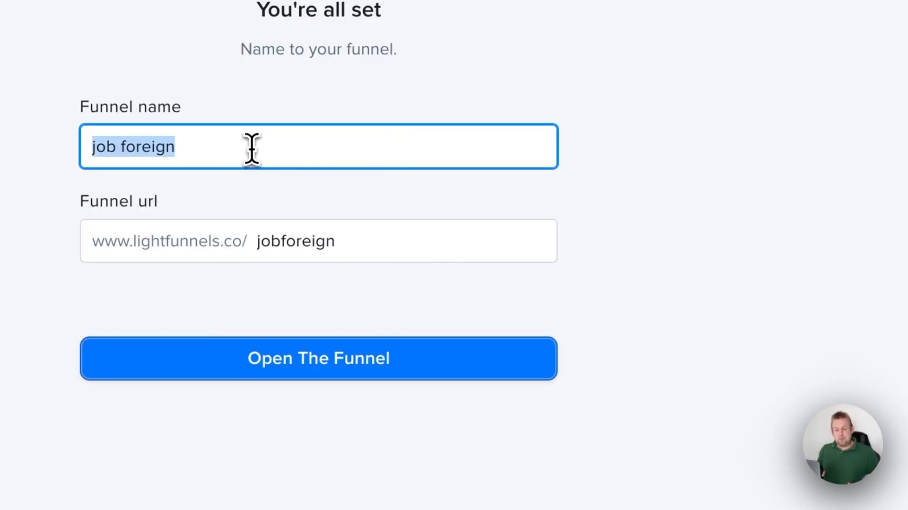
Name the funnel "mrbeast hoodies" and open it.
text(mrbeast hoodies)
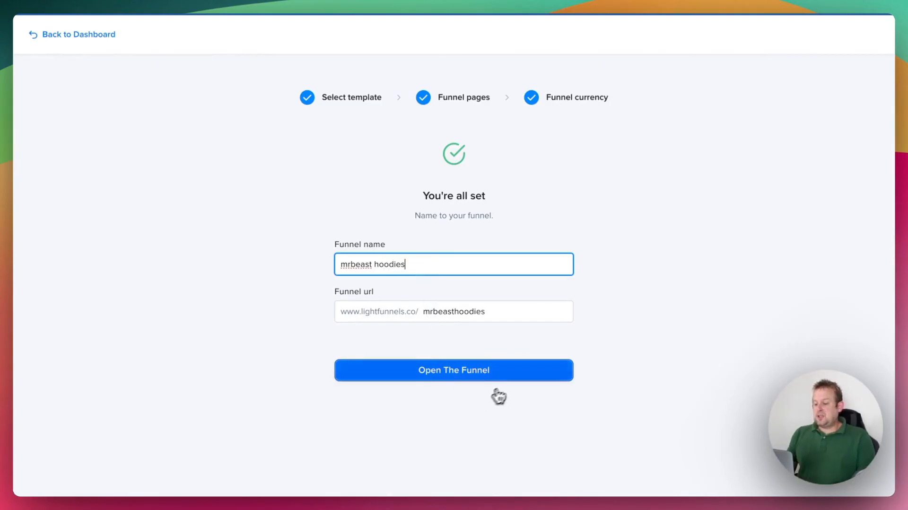
click(508, 377)
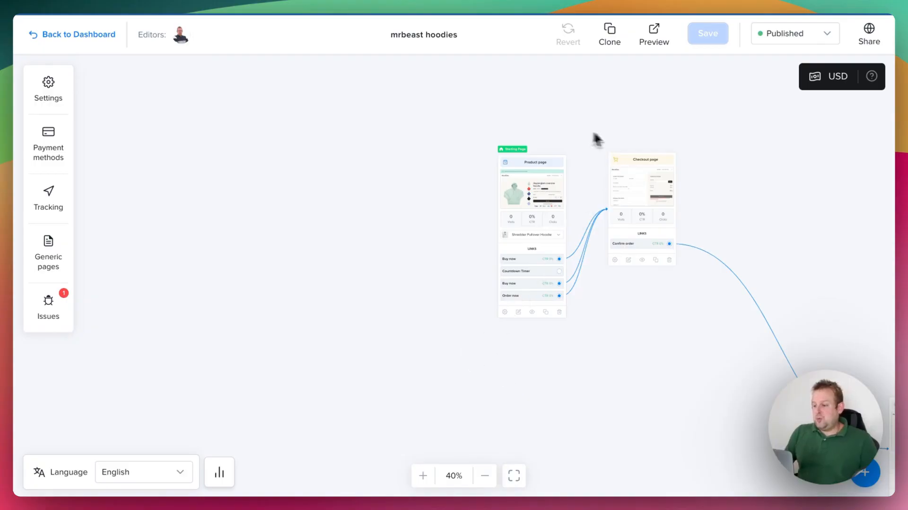
Arrange the Product, Checkout and Thank you page cards close together in one row on the funnel canvas.
drag(544, 164, 372, 148)
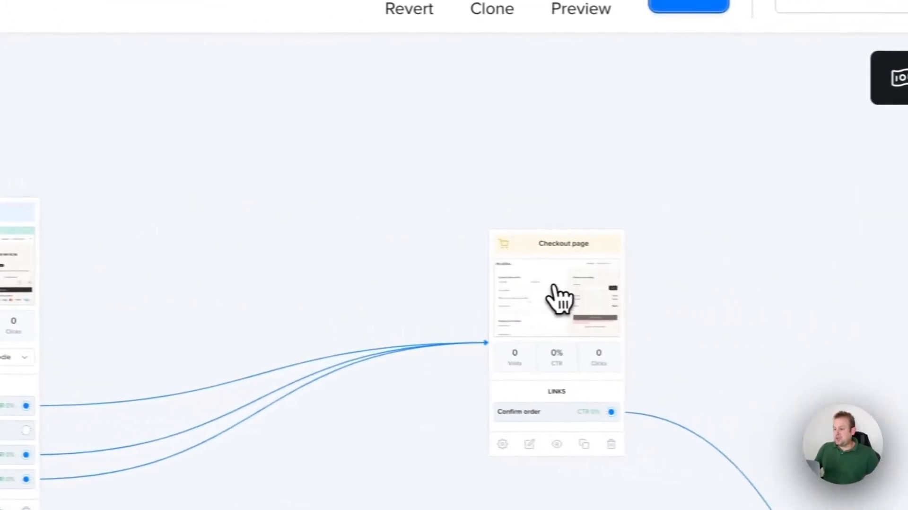
drag(557, 290, 121, 235)
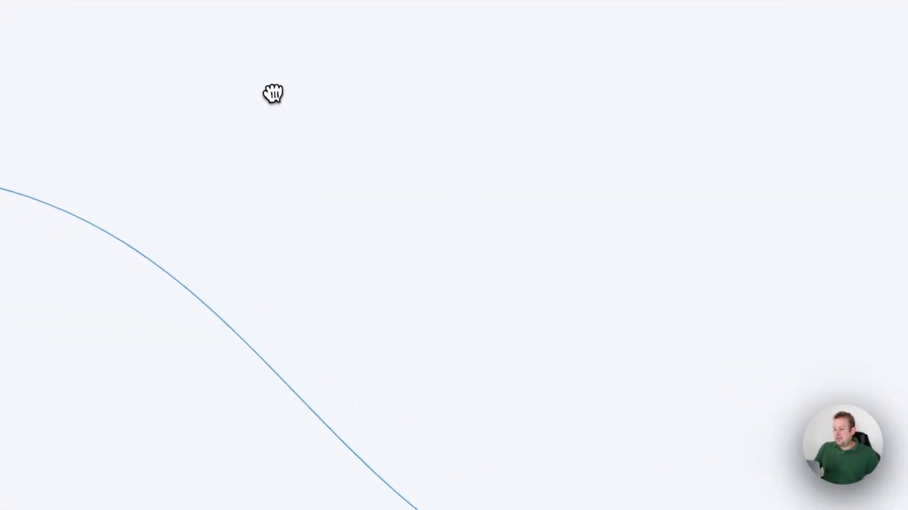
drag(664, 440, 266, 92)
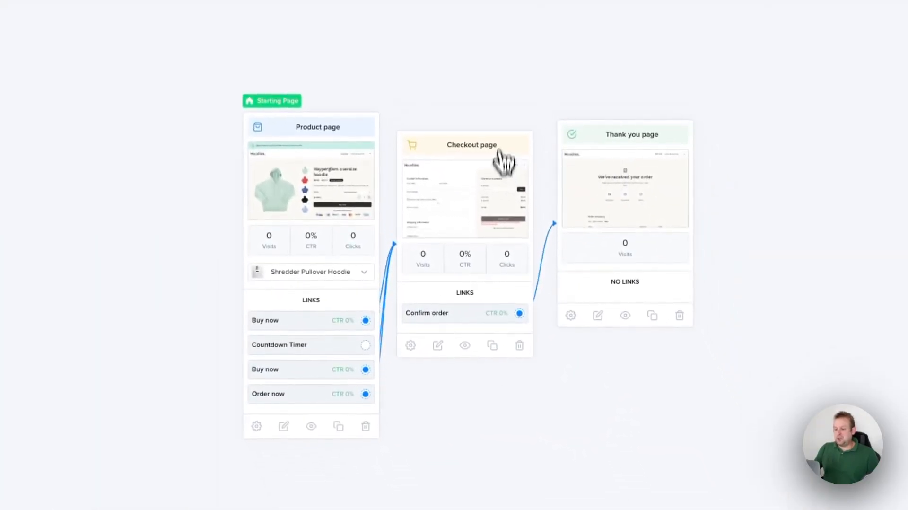
drag(503, 161, 503, 134)
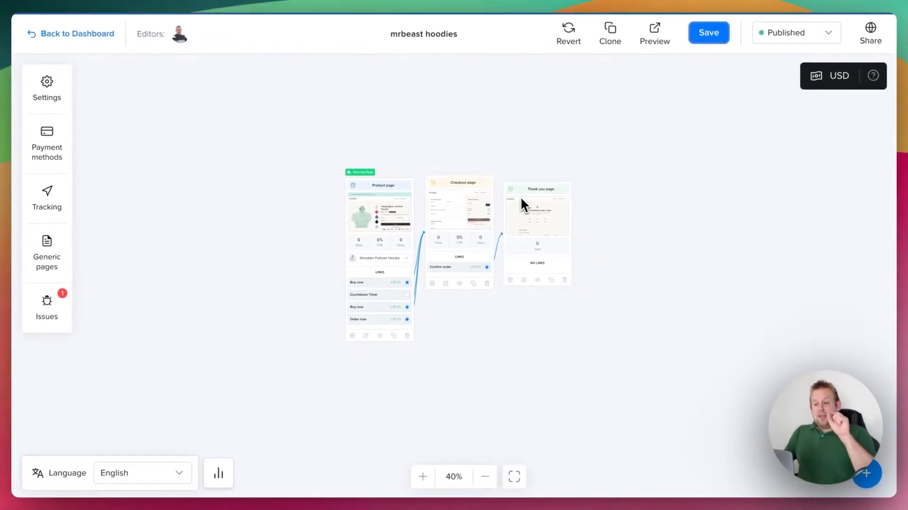
Open the funnel's product page for editing and select the price text below the hoodie title.
click(384, 210)
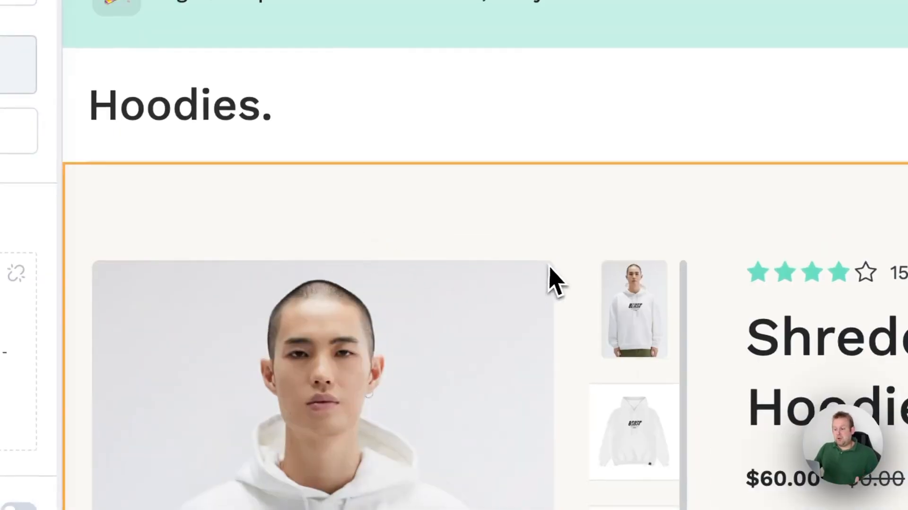
scroll(546, 266, down, 4)
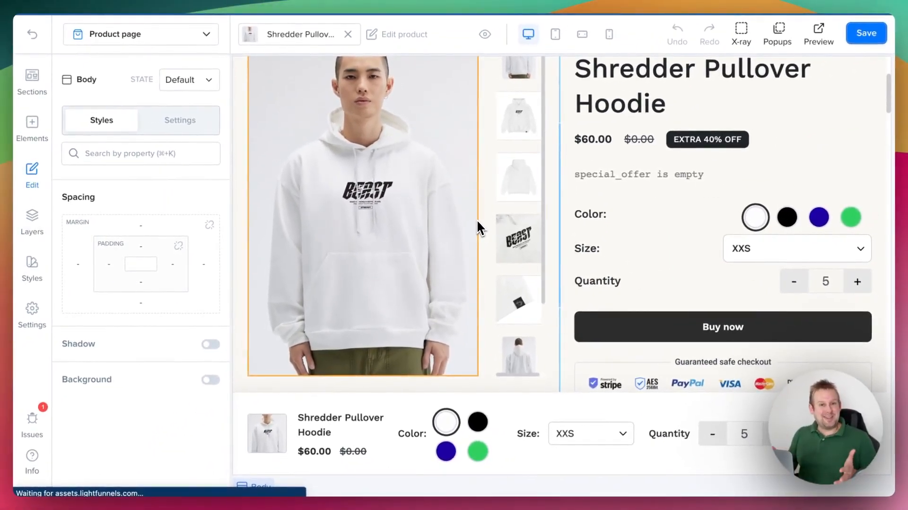
scroll(420, 175, up, 2)
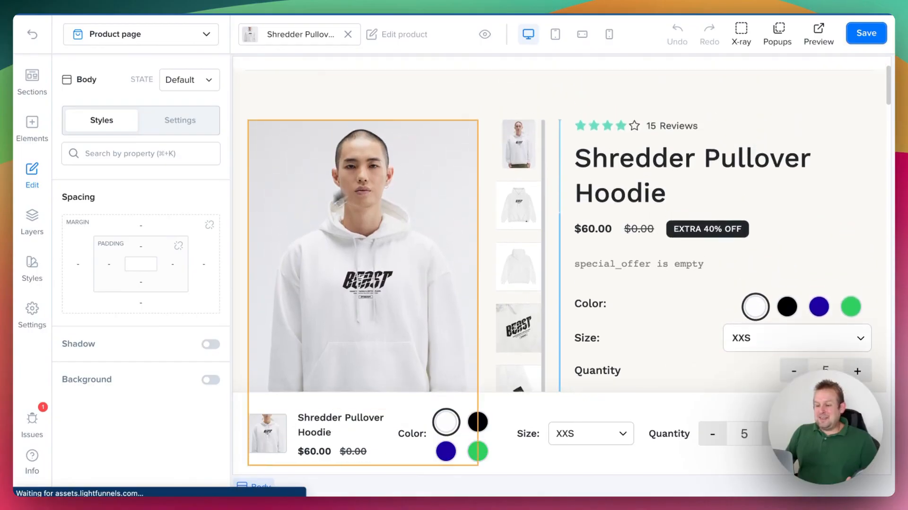
scroll(519, 237, down, 2)
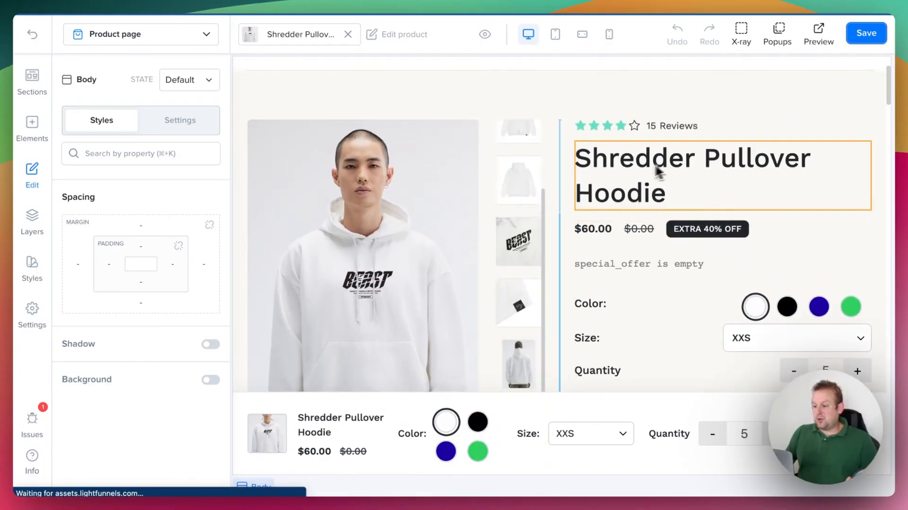
scroll(678, 244, down, 2)
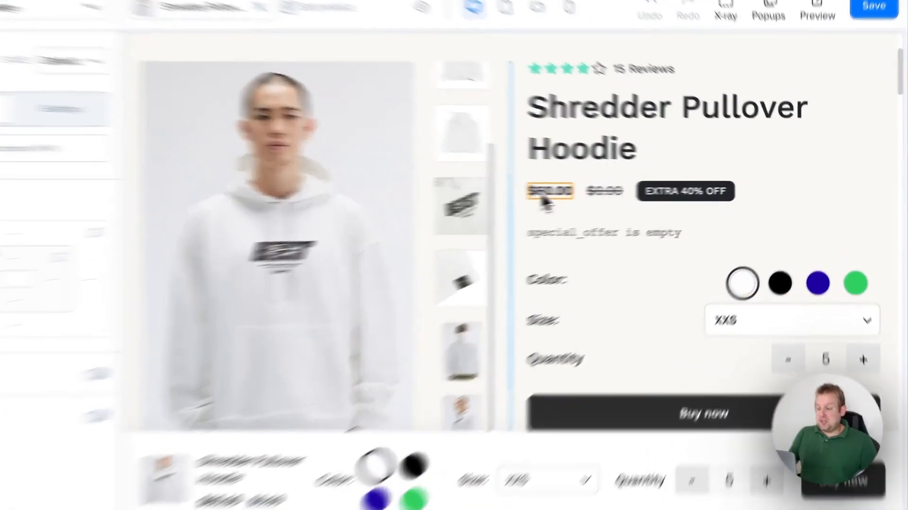
click(582, 193)
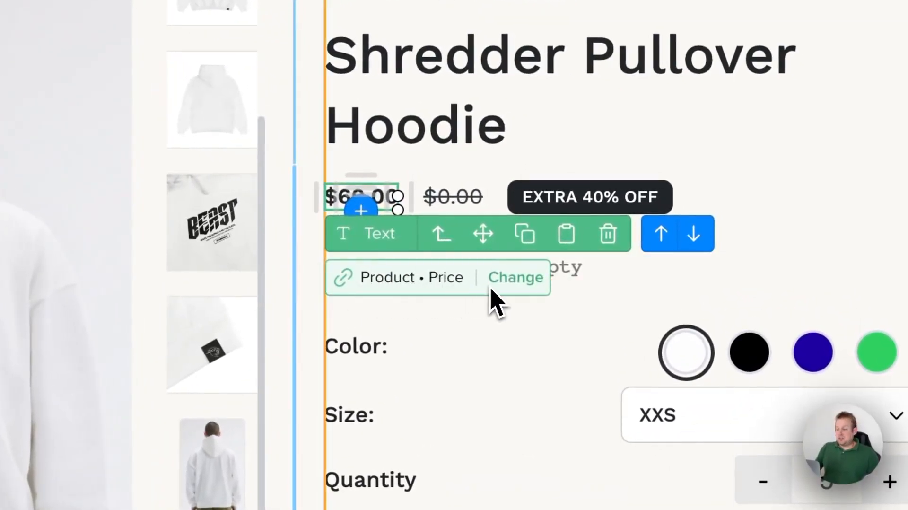
Delete the empty special offer text below the hoodie's price and save the product page.
click(474, 345)
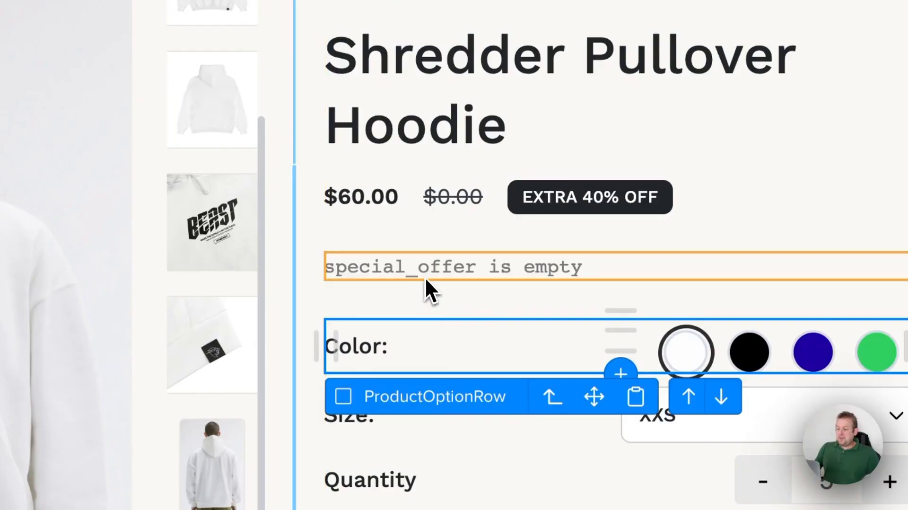
click(446, 273)
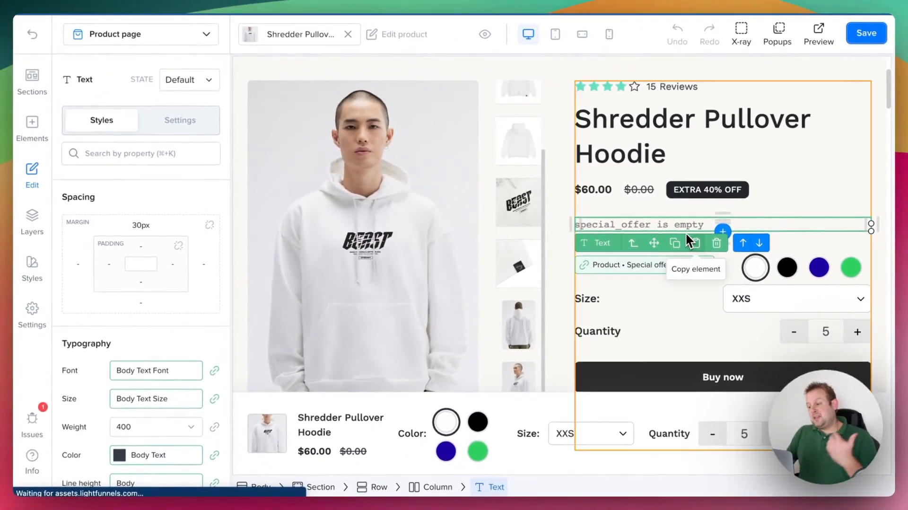
click(717, 246)
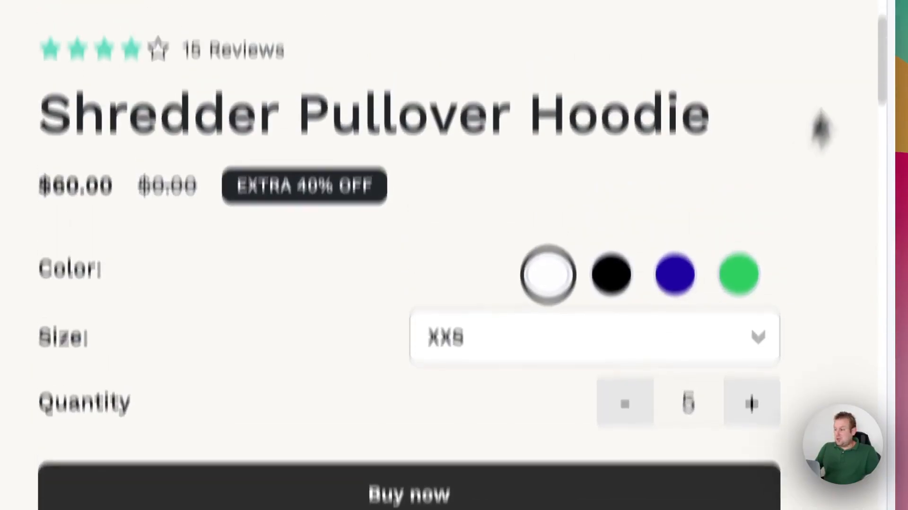
click(807, 61)
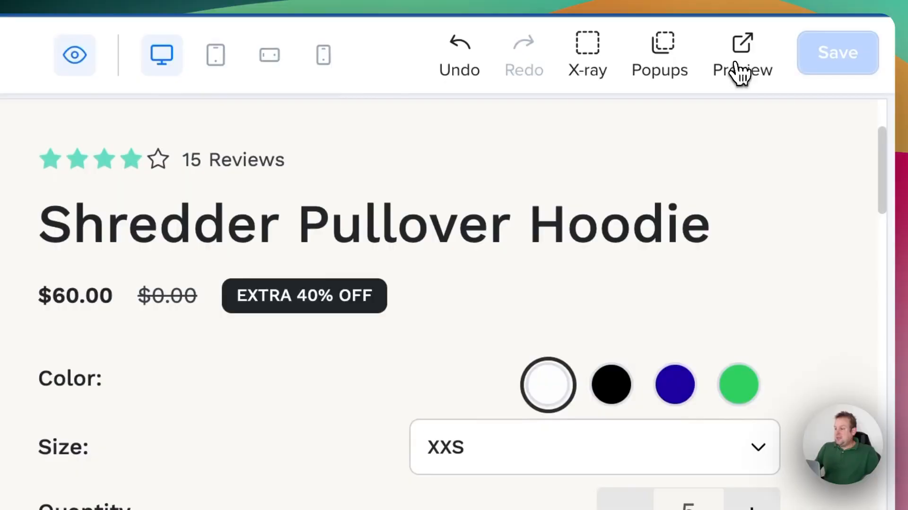
Preview the product page and look through the hoodie's gallery images, ending on the first photo of the model.
click(738, 71)
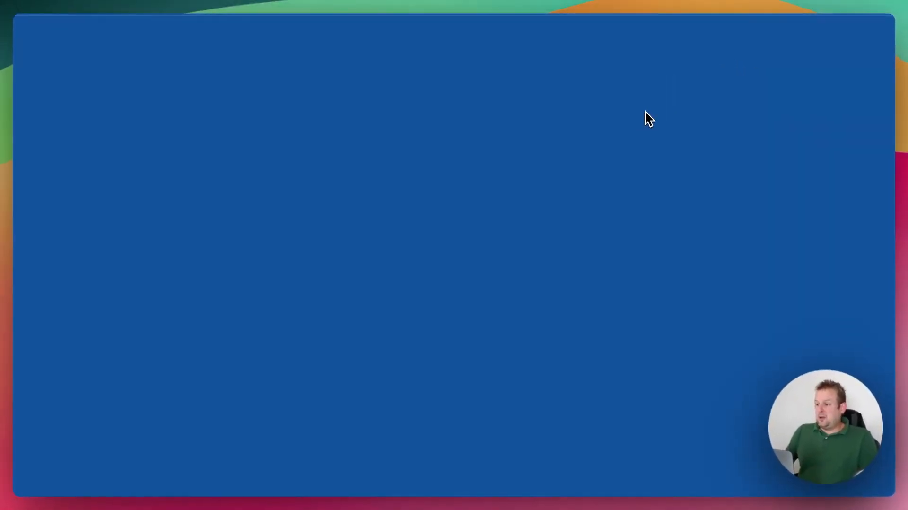
scroll(629, 116, down, 2)
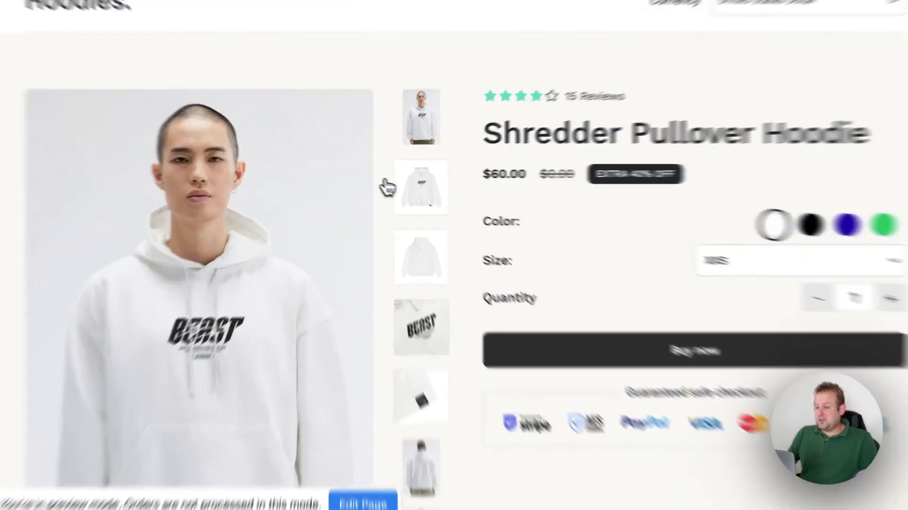
click(403, 196)
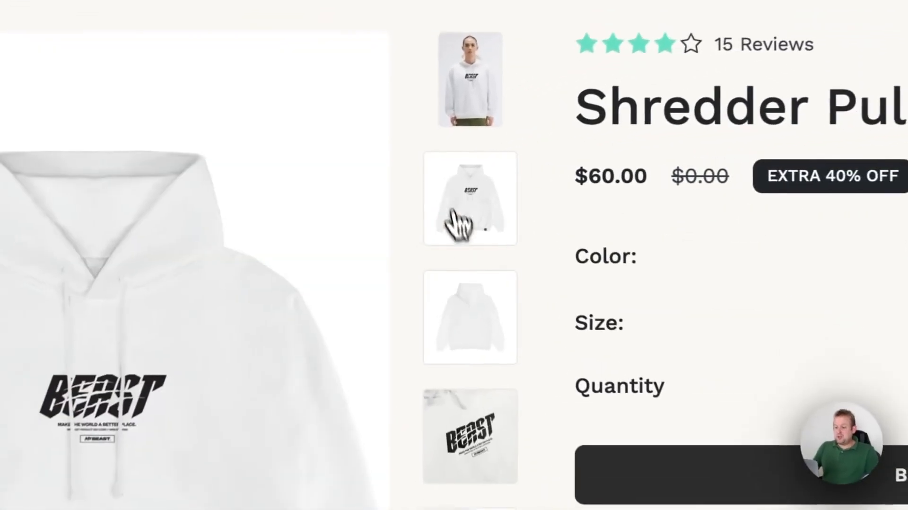
click(485, 331)
click(482, 437)
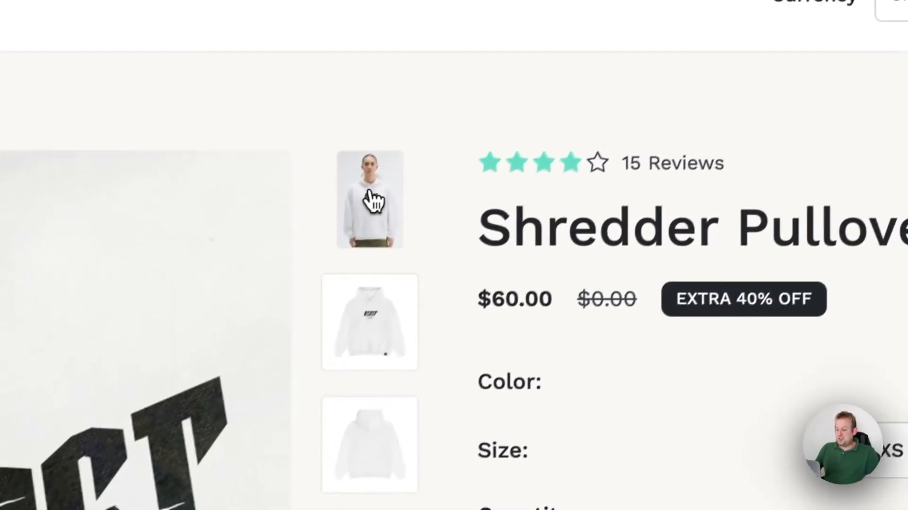
click(373, 198)
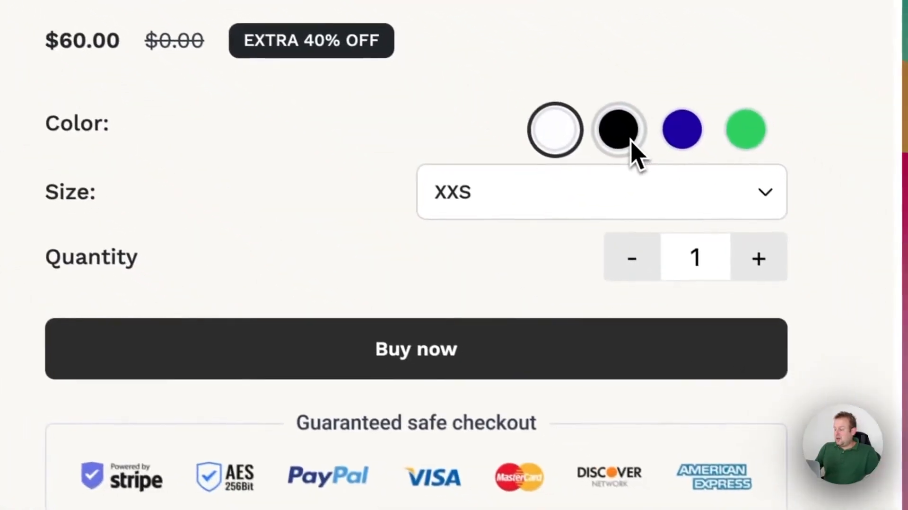
Test the product options in the preview: choose the green color, check the available sizes and raise the quantity to 5.
click(624, 134)
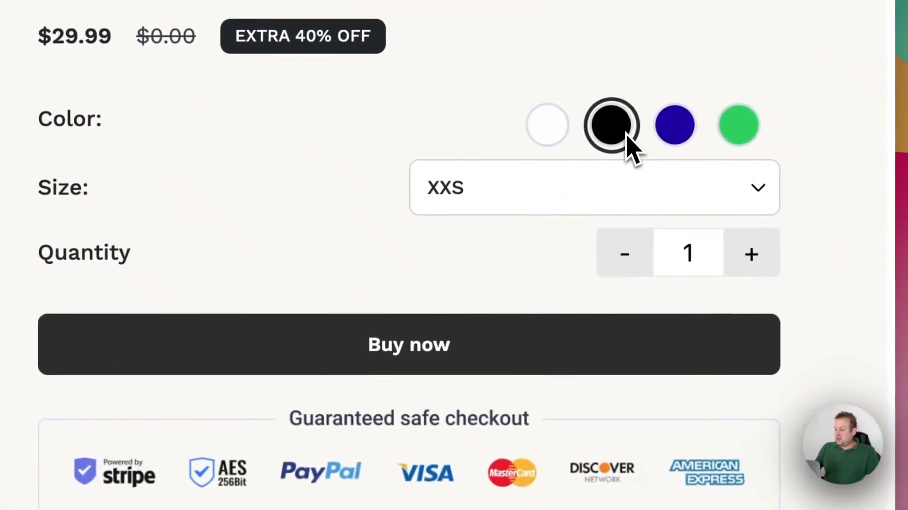
click(681, 133)
click(516, 190)
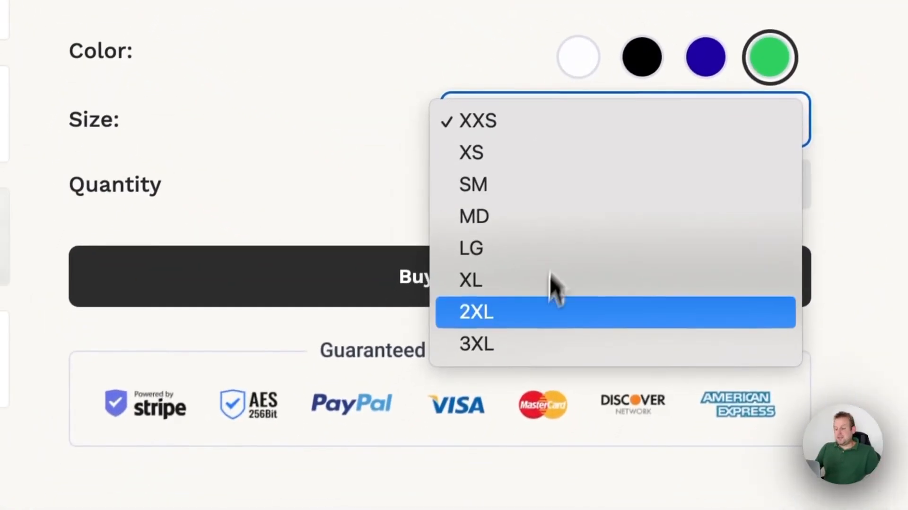
click(276, 194)
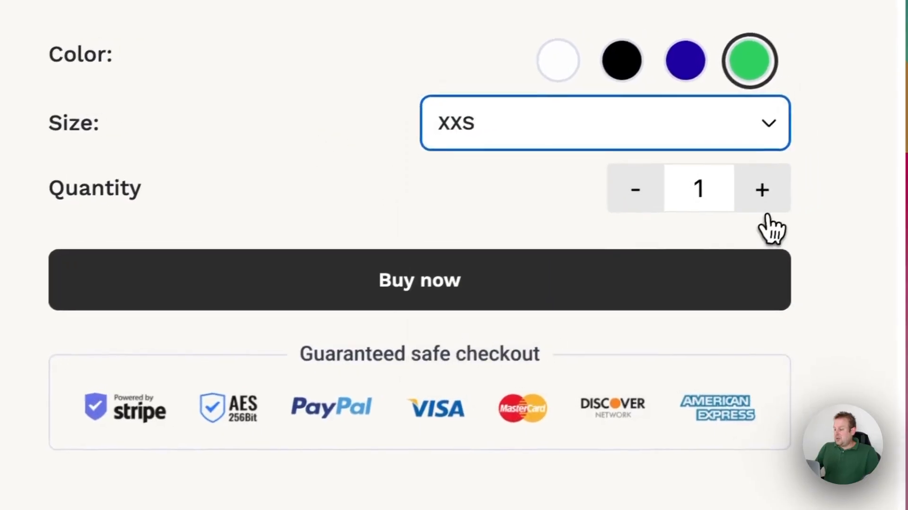
click(783, 182)
click(783, 183)
click(783, 182)
click(784, 183)
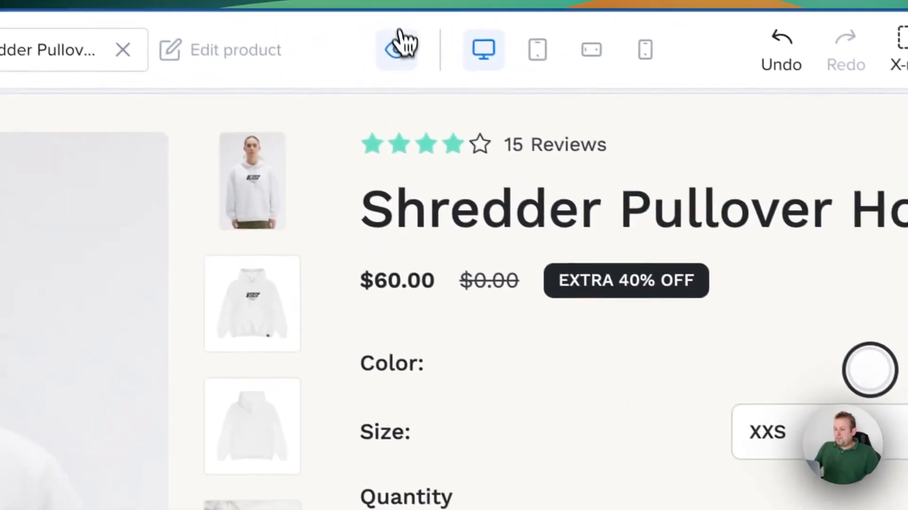
Return to editing the product page and inspect the content source of the product description text.
click(400, 33)
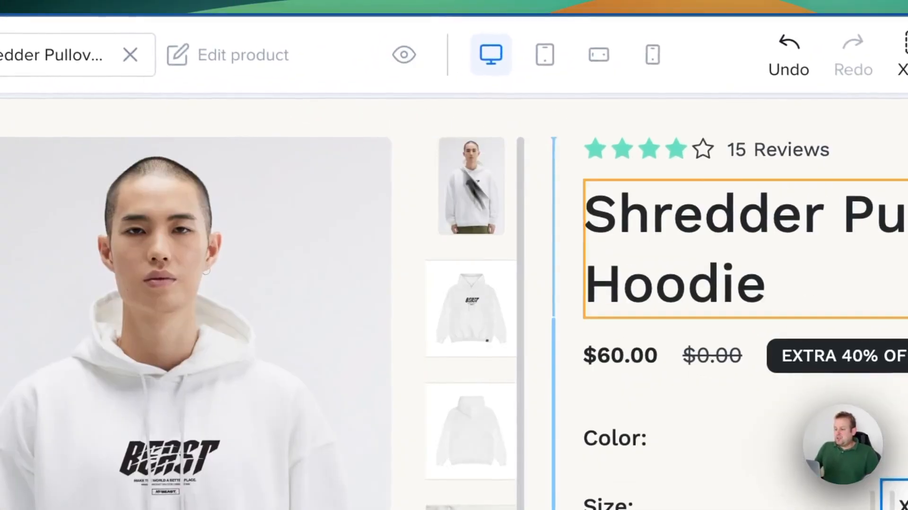
scroll(587, 318, down, 10)
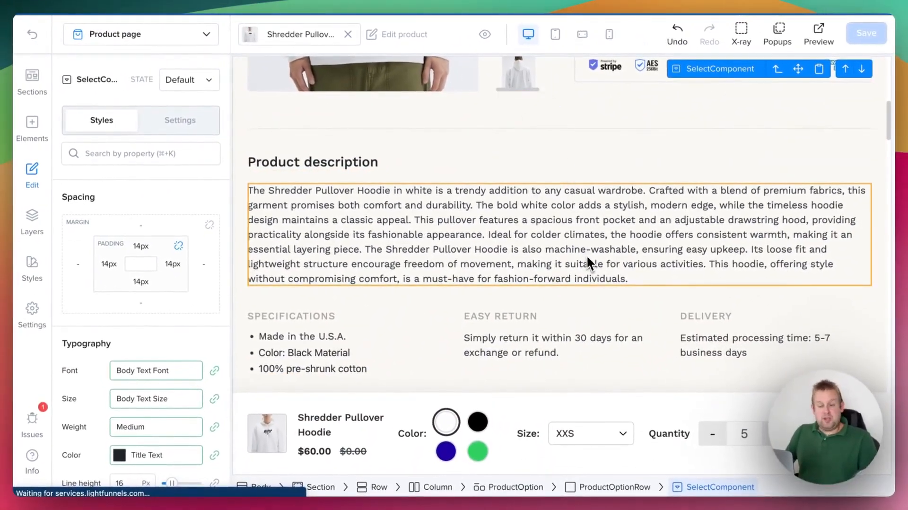
click(321, 164)
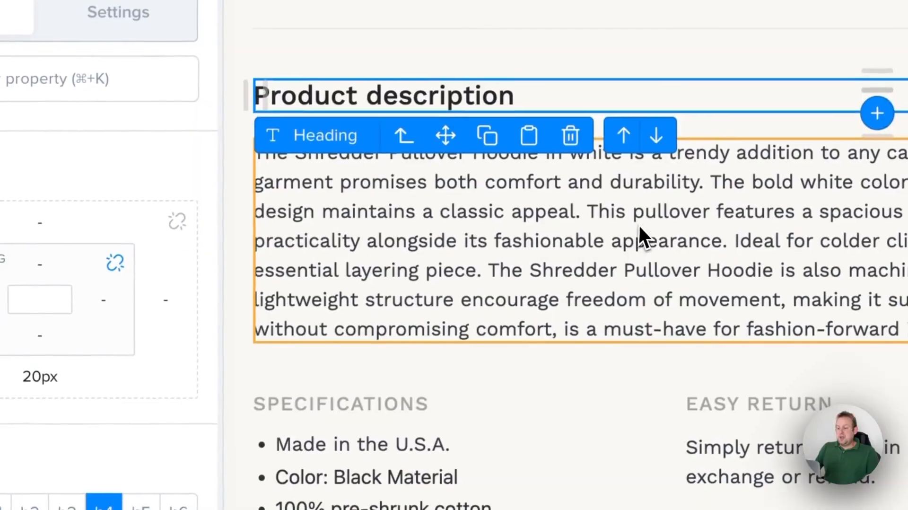
click(243, 391)
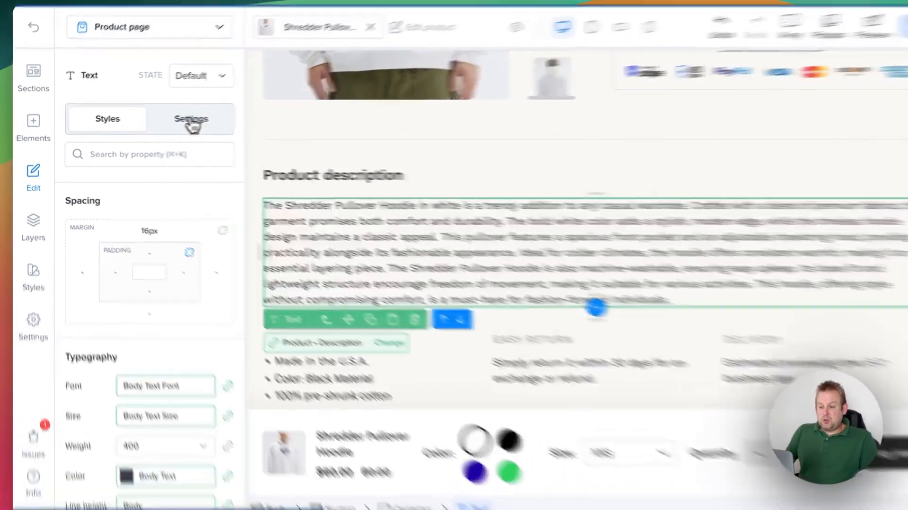
click(179, 119)
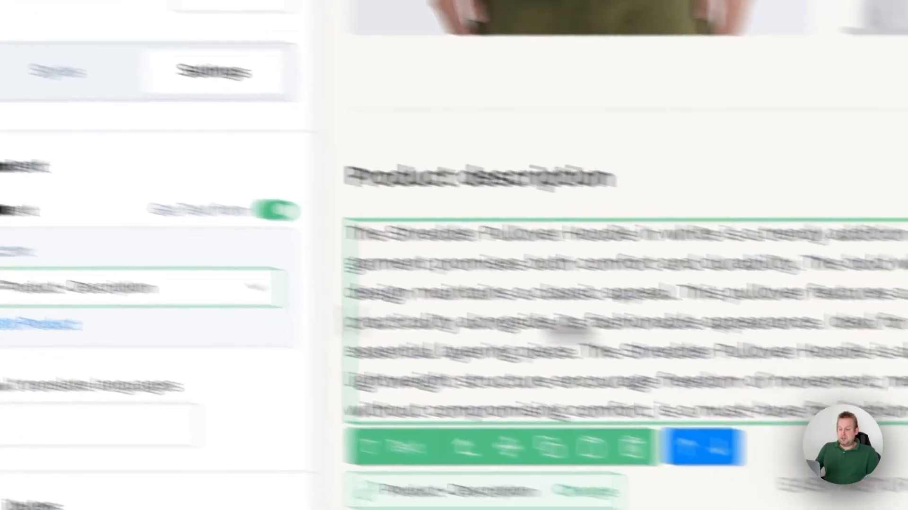
Review the settings of the Vimeo video below the Order now button and delete the video.
scroll(543, 242, down, 10)
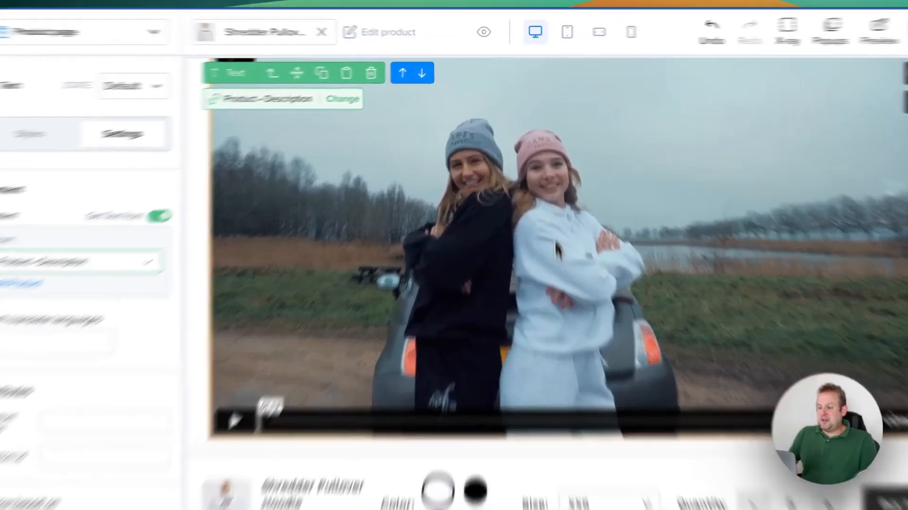
click(543, 243)
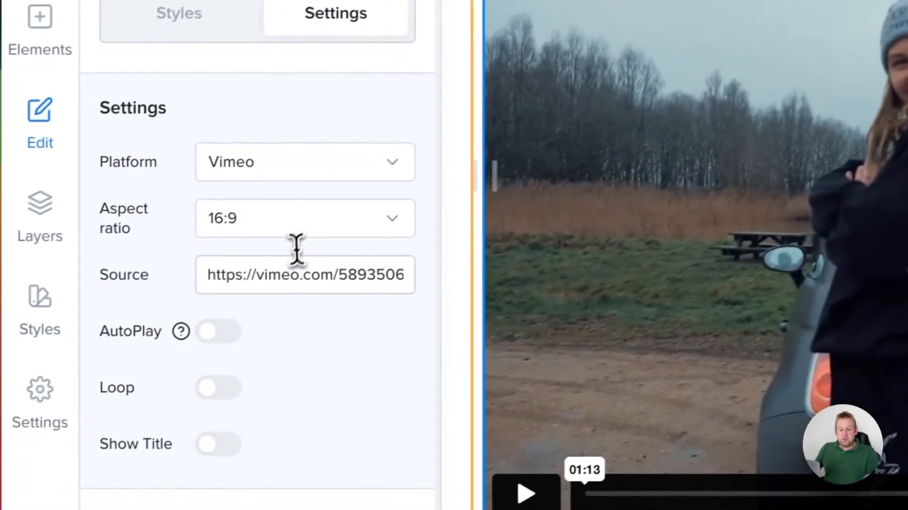
click(282, 278)
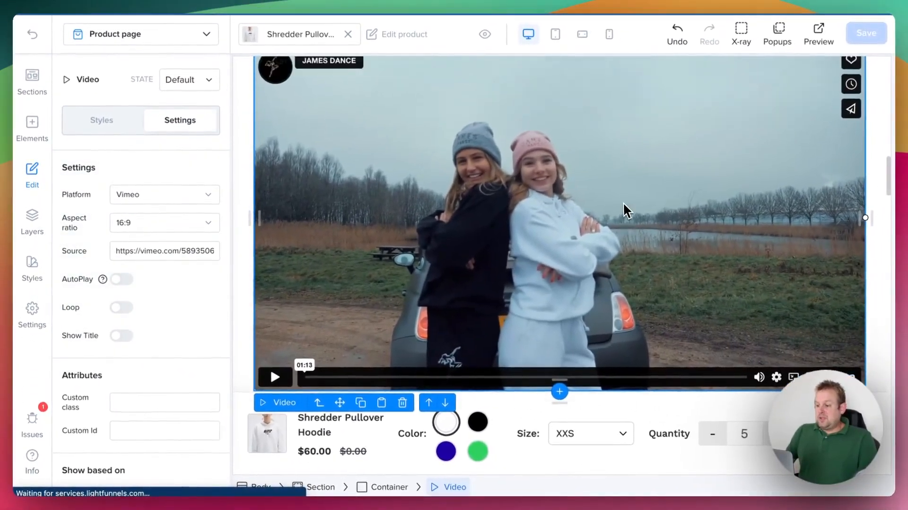
scroll(626, 209, up, 3)
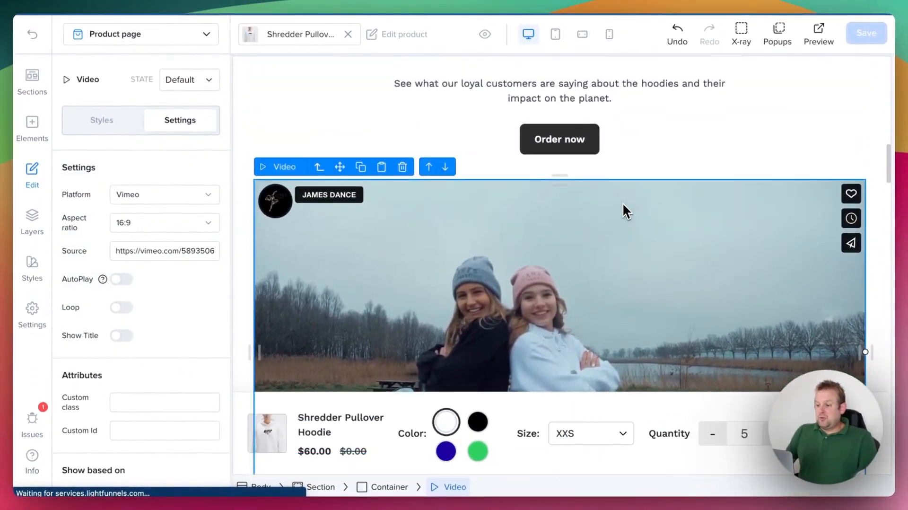
click(403, 165)
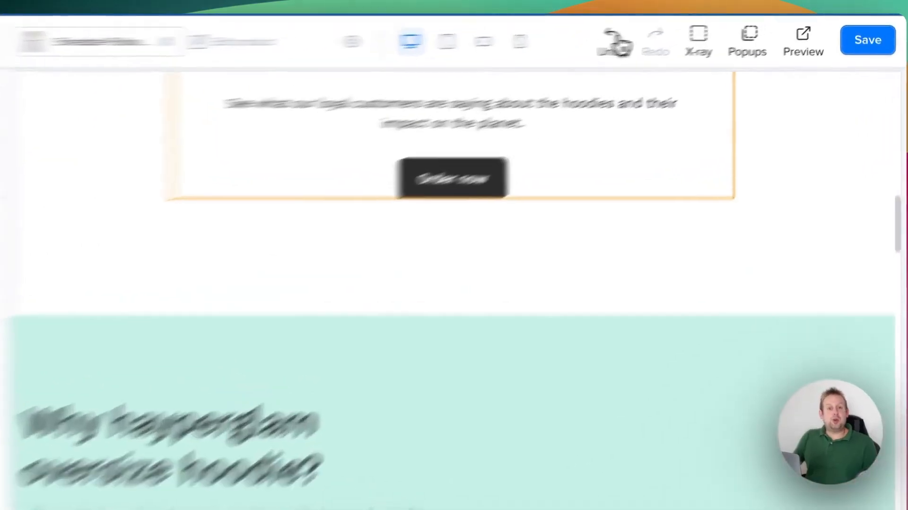
Undo the video's deletion and redo it.
click(681, 35)
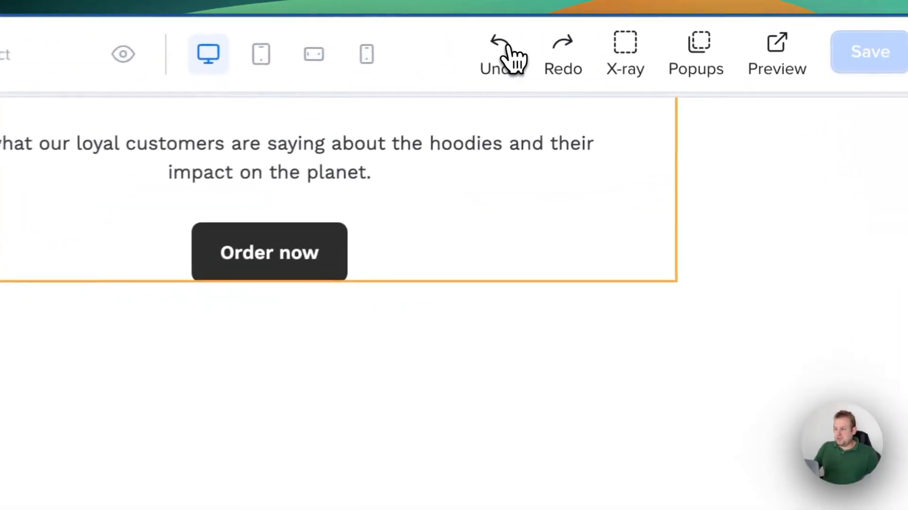
scroll(393, 418, down, 1)
scroll(395, 416, up, 2)
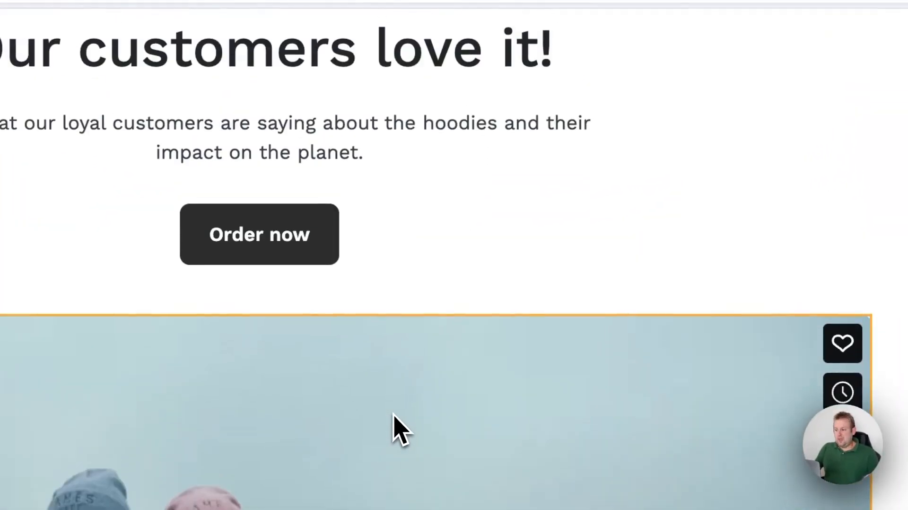
click(621, 63)
Add a divider with the Waves shape at the top of the "Why hayperglam oversize hoodie?" section and widen it.
click(86, 372)
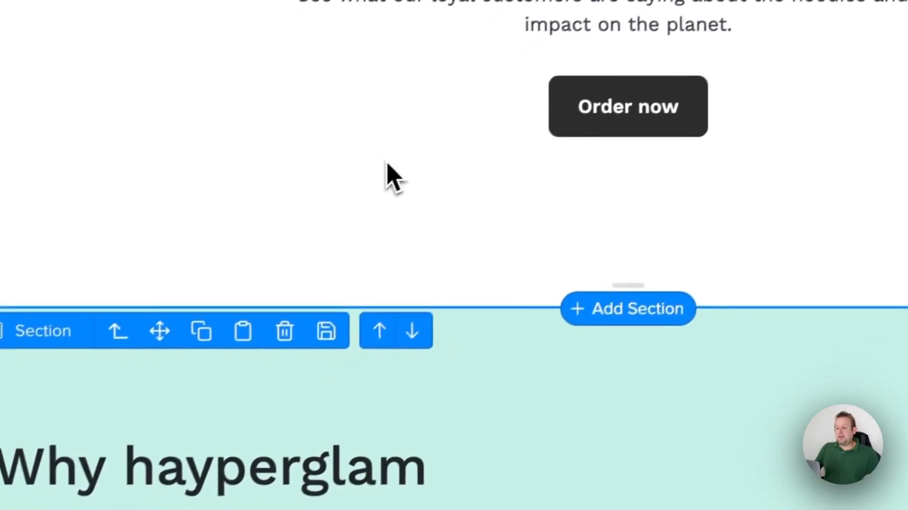
click(456, 185)
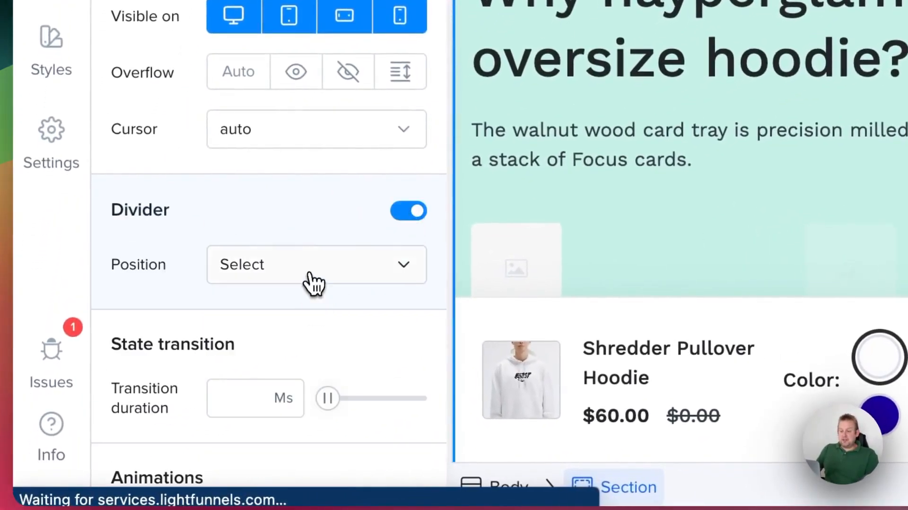
scroll(262, 326, down, 4)
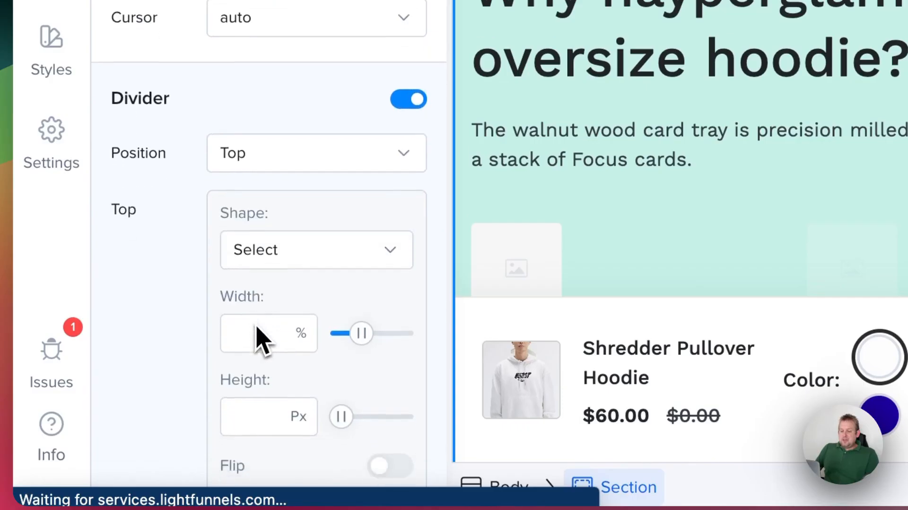
click(298, 197)
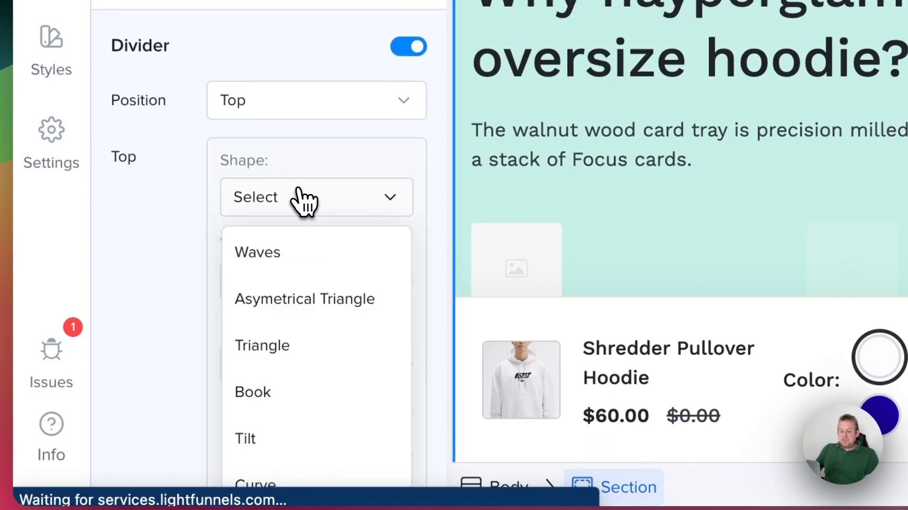
click(316, 252)
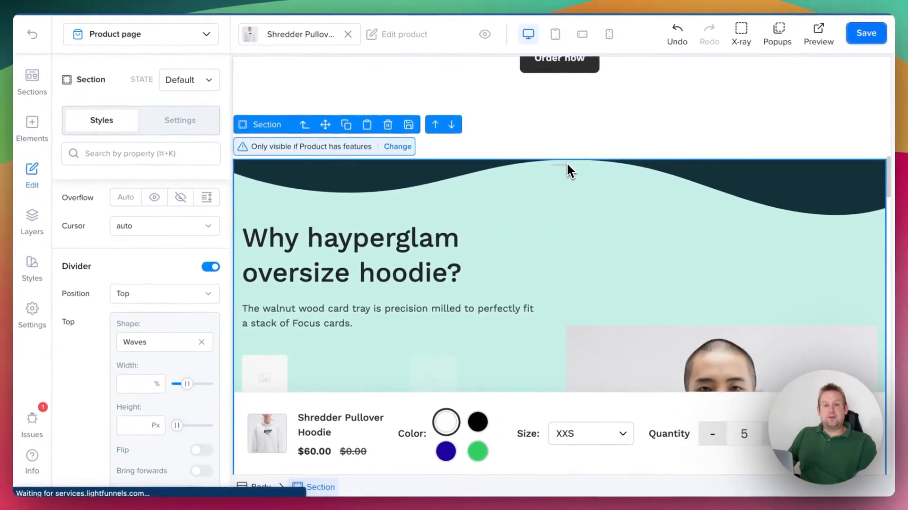
scroll(178, 298, down, 3)
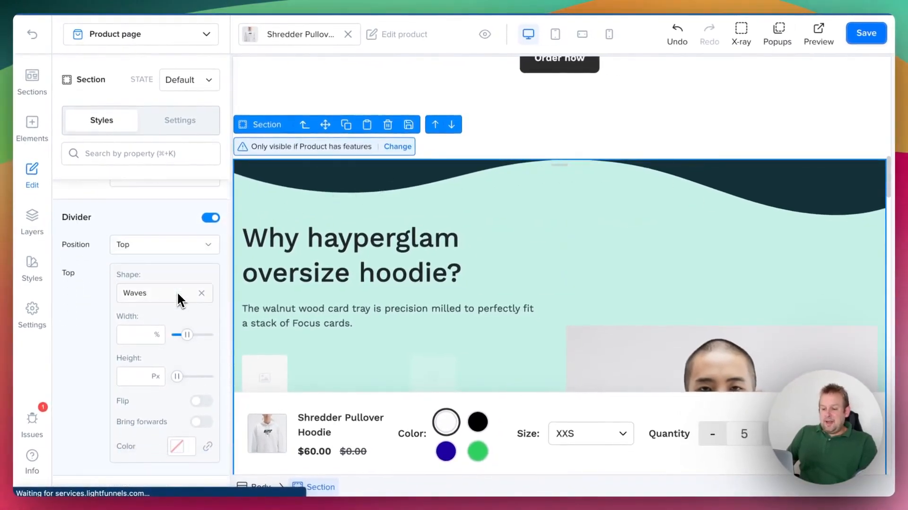
mouse_move(180, 310)
mouse_down()
mouse_move(205, 309)
mouse_move(193, 308)
mouse_up()
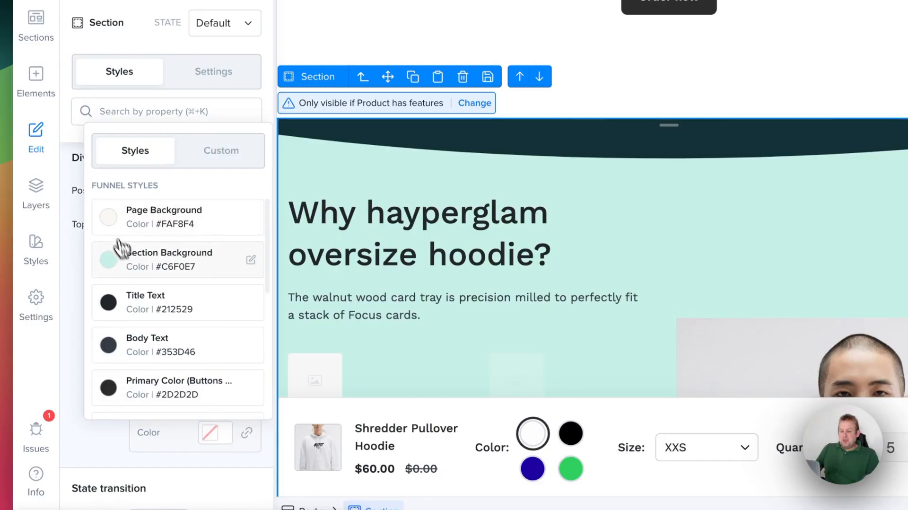
Color the section's top divider with the Buttons Text style (#FFFFFF) and save the page.
scroll(134, 277, down, 6)
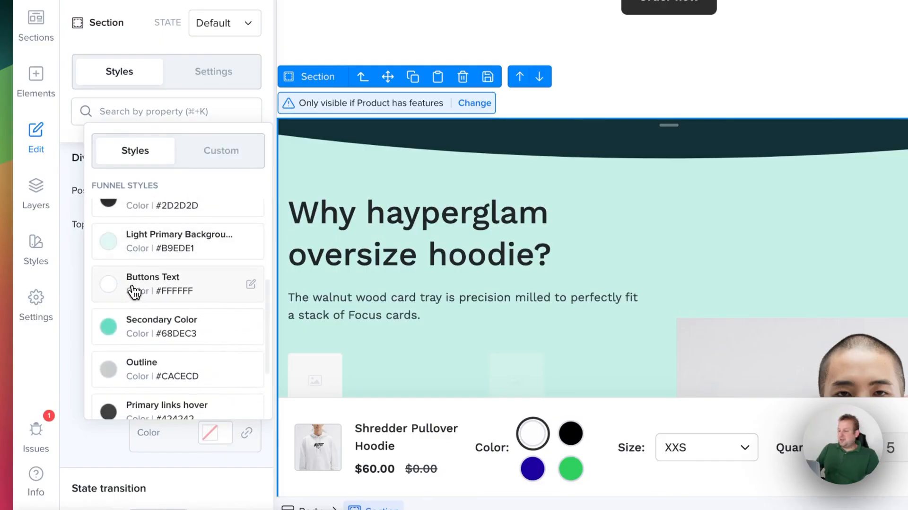
click(134, 283)
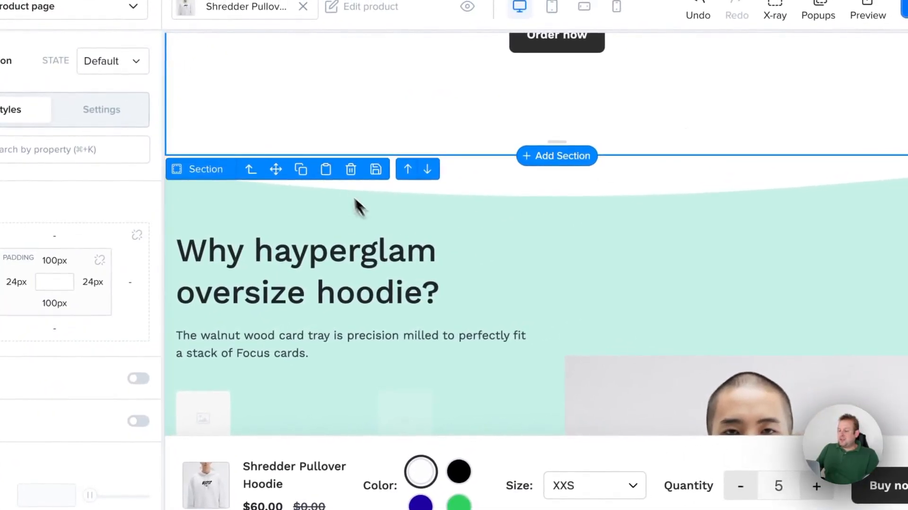
scroll(334, 132, up, 4)
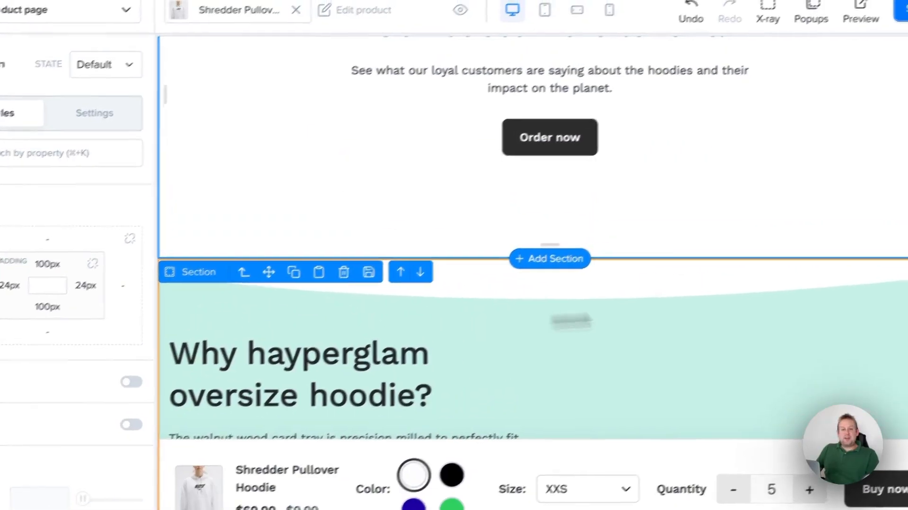
click(903, 10)
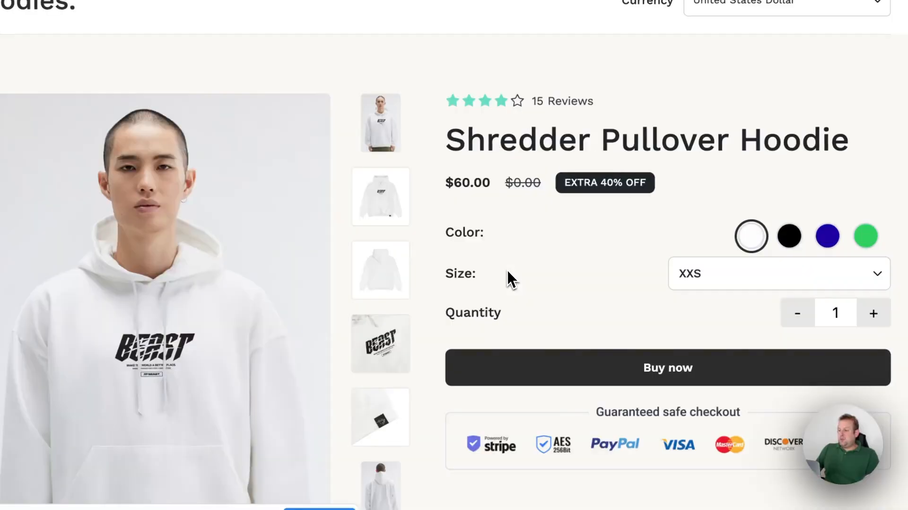
Review the product page preview and inspect the heading and intro text of the "Why hayperglam oversize hoodie?" section in the editor.
scroll(507, 279, down, 10)
scroll(518, 258, down, 10)
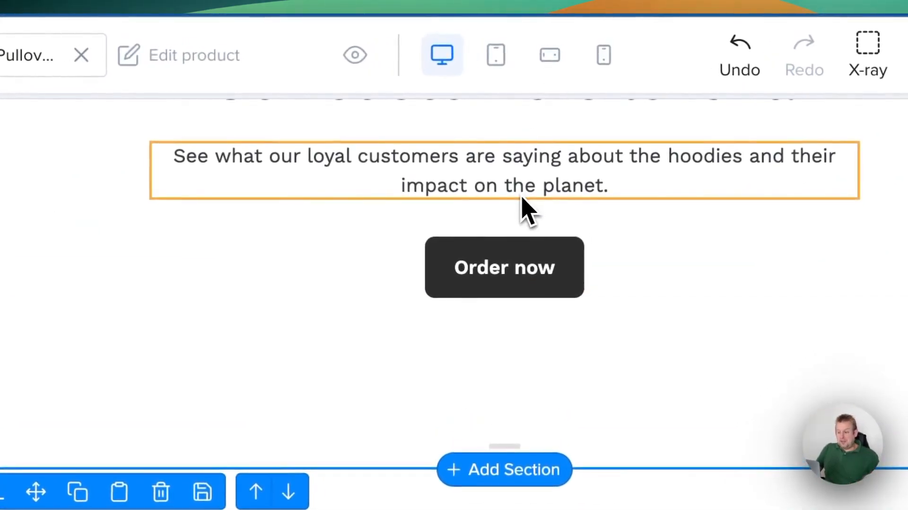
scroll(360, 409, down, 5)
click(388, 317)
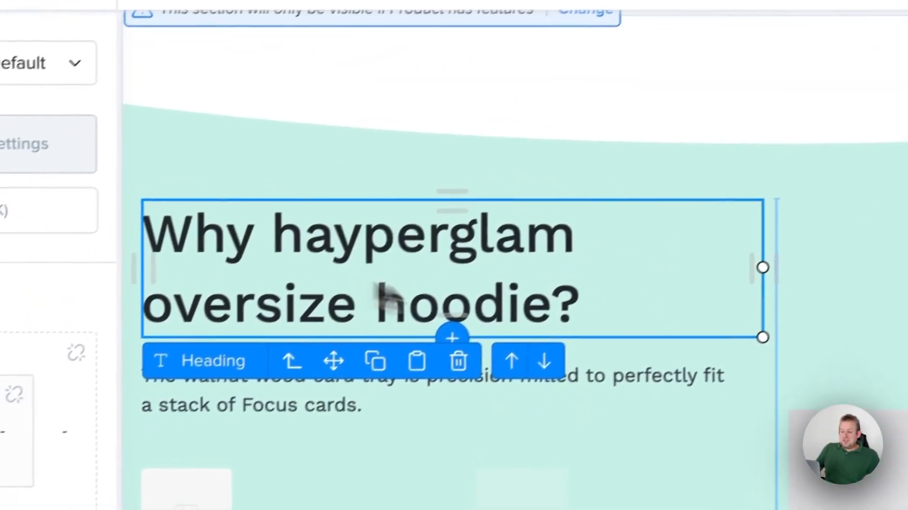
double_click(527, 234)
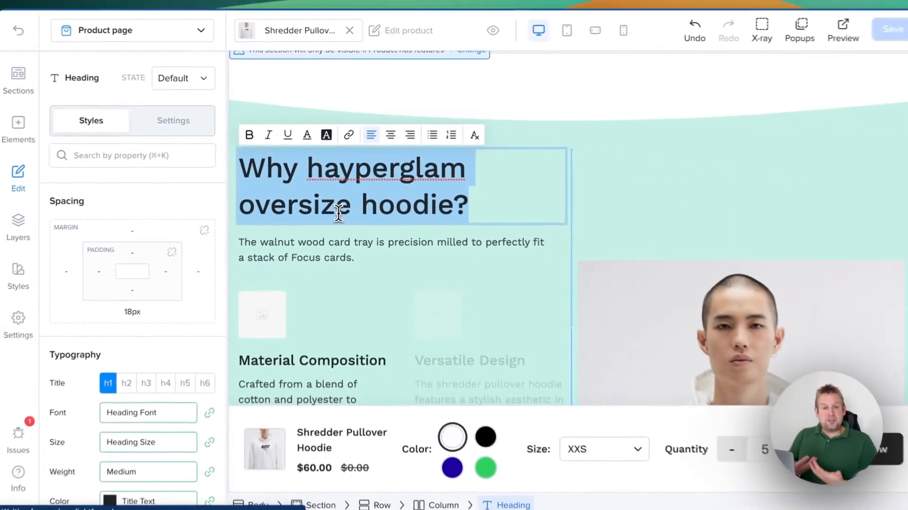
click(399, 242)
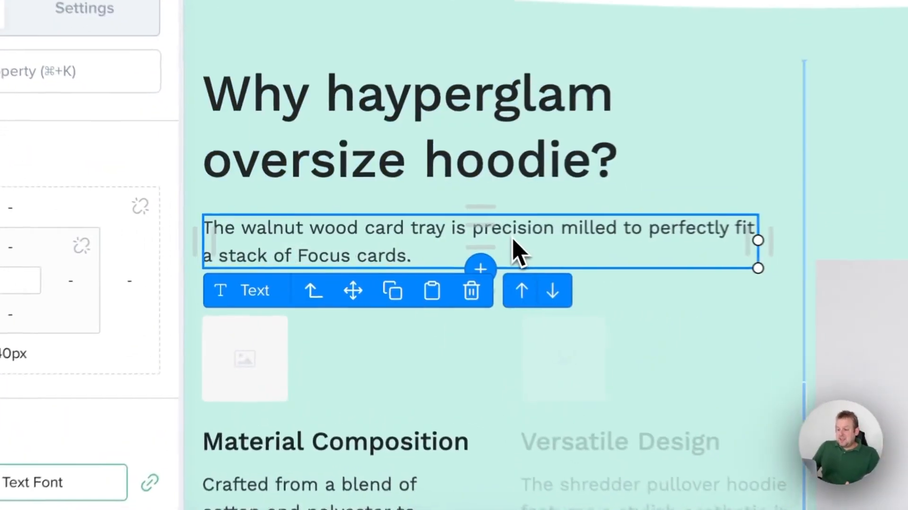
Inspect the linked text of the Material Composition feature and check the data source settings of its parent Repeater.
scroll(457, 293, down, 5)
click(322, 227)
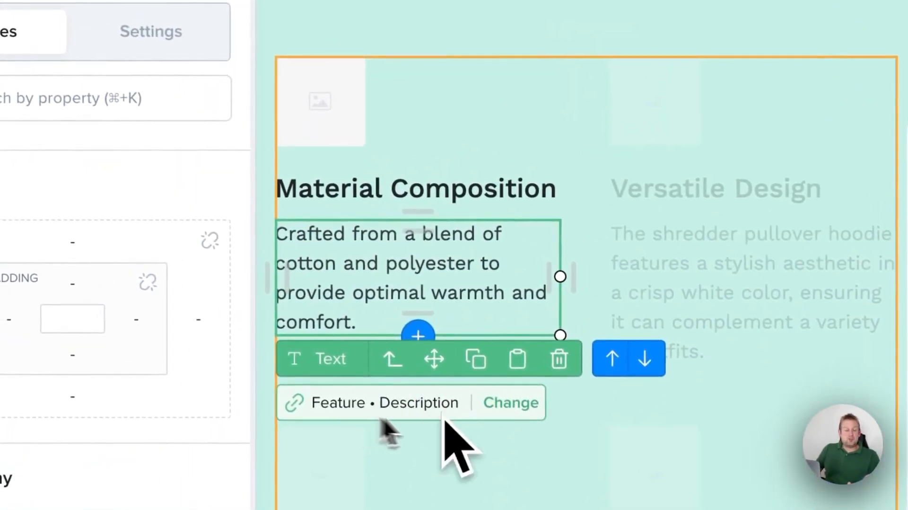
click(385, 204)
click(422, 152)
click(384, 418)
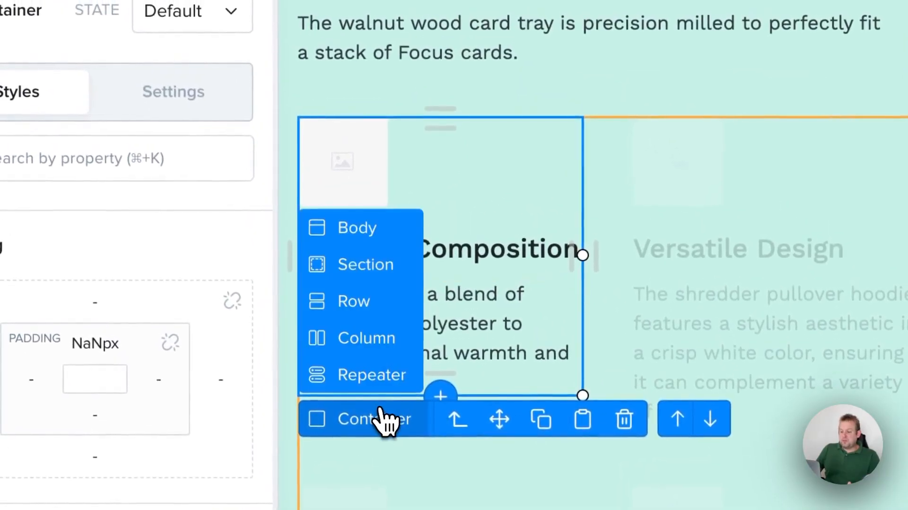
click(385, 375)
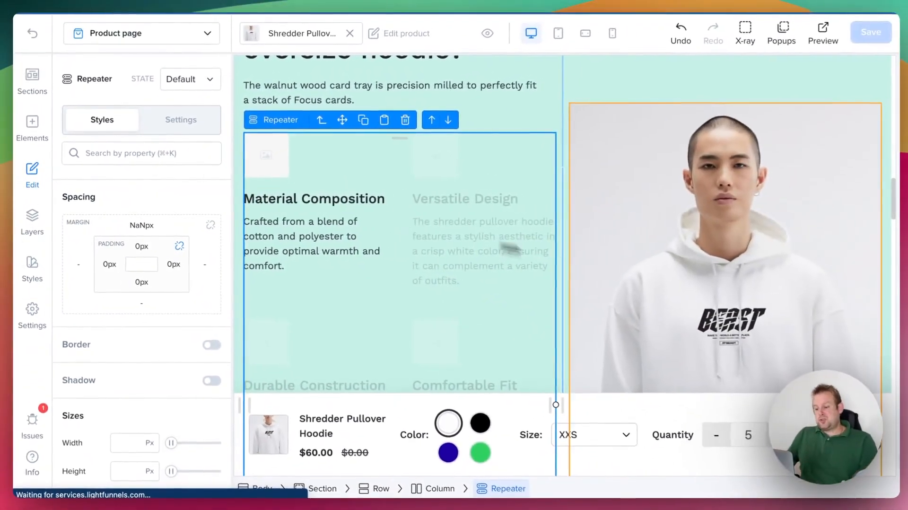
scroll(473, 237, down, 4)
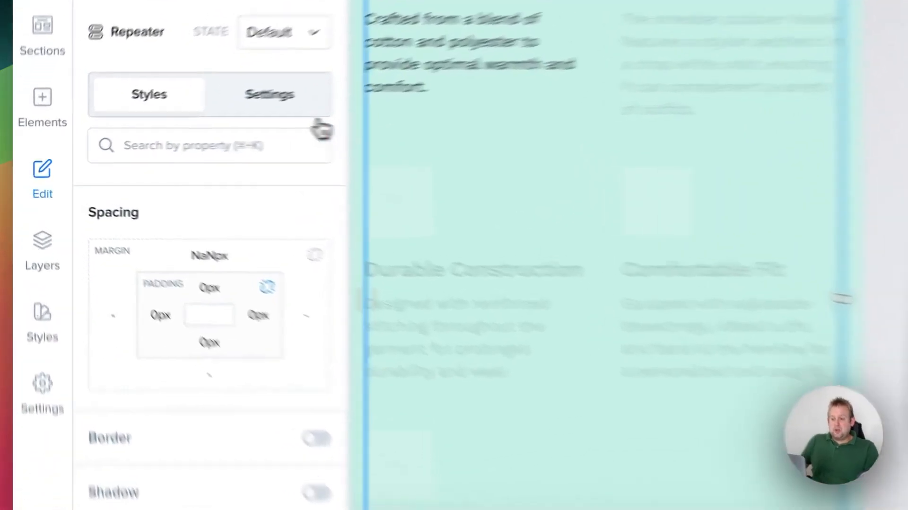
click(199, 122)
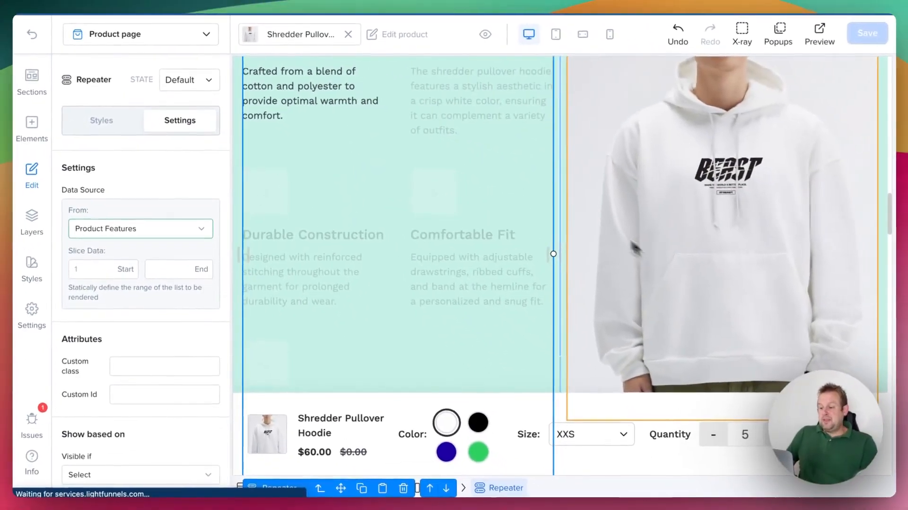
Inspect the data sources of the testimonial's comment, its parent carousel and the reviewer's position text.
scroll(420, 217, down, 10)
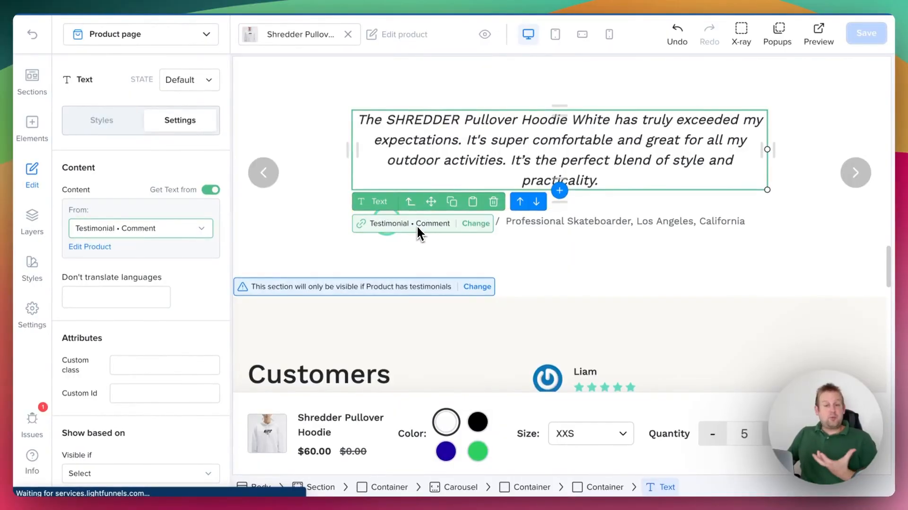
click(294, 208)
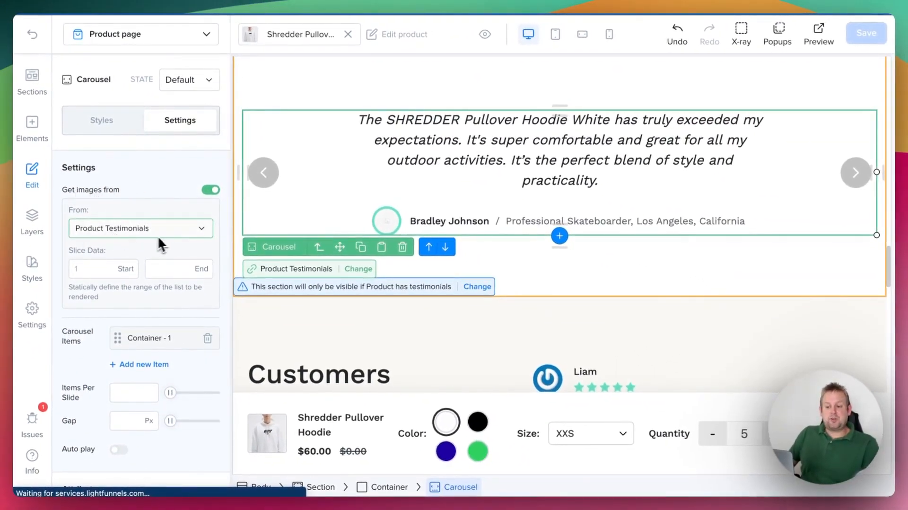
click(352, 175)
click(412, 154)
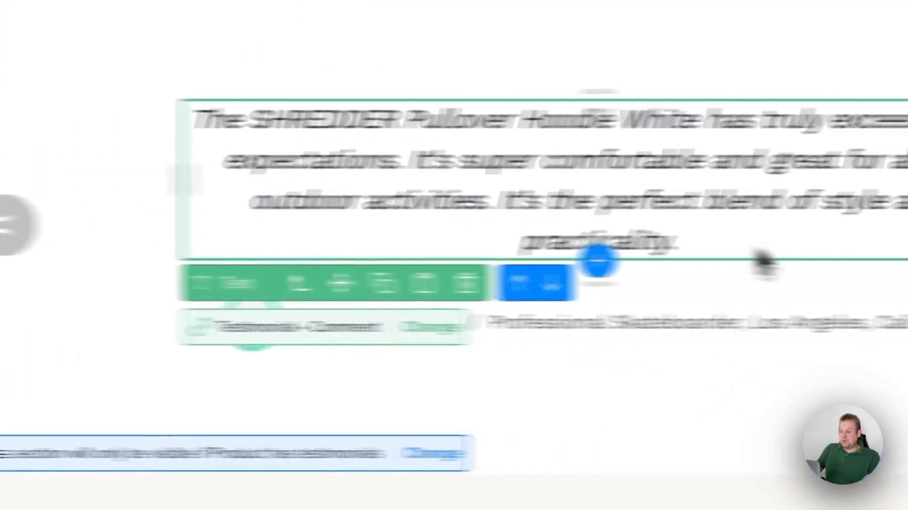
click(567, 222)
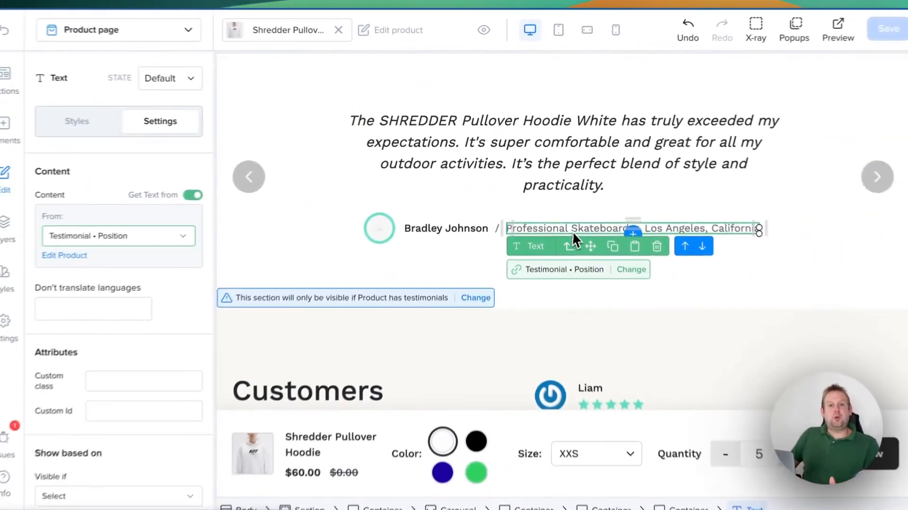
Inspect the "Customers reviews." heading and the first review's container, and select the Repeater that lists the reviews.
scroll(473, 237, down, 5)
click(314, 93)
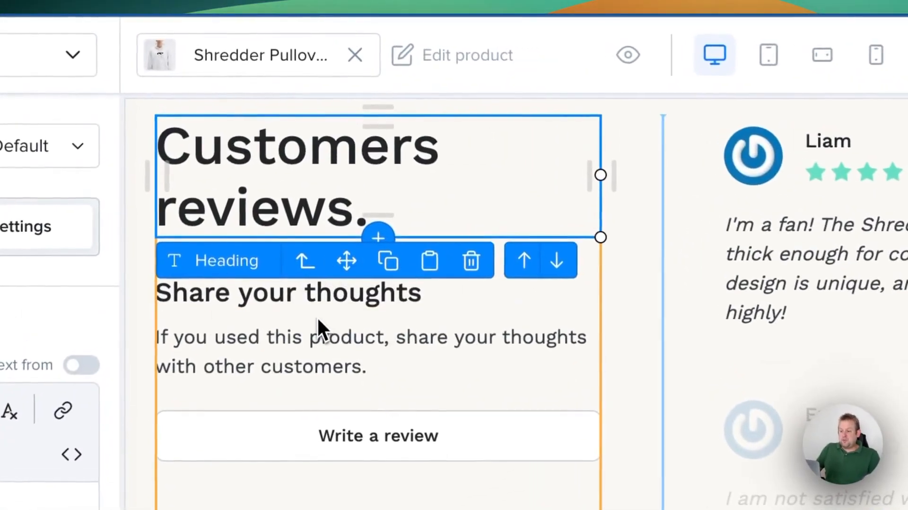
click(328, 165)
click(863, 160)
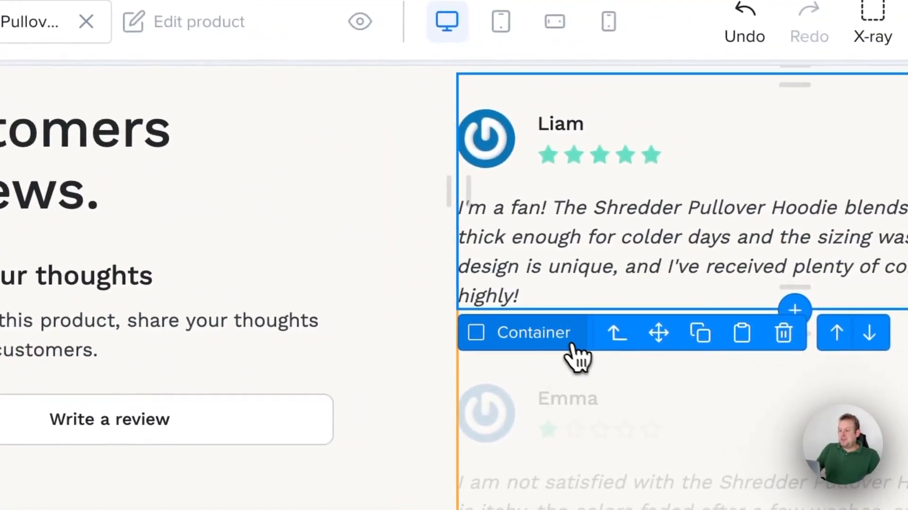
click(768, 371)
click(549, 303)
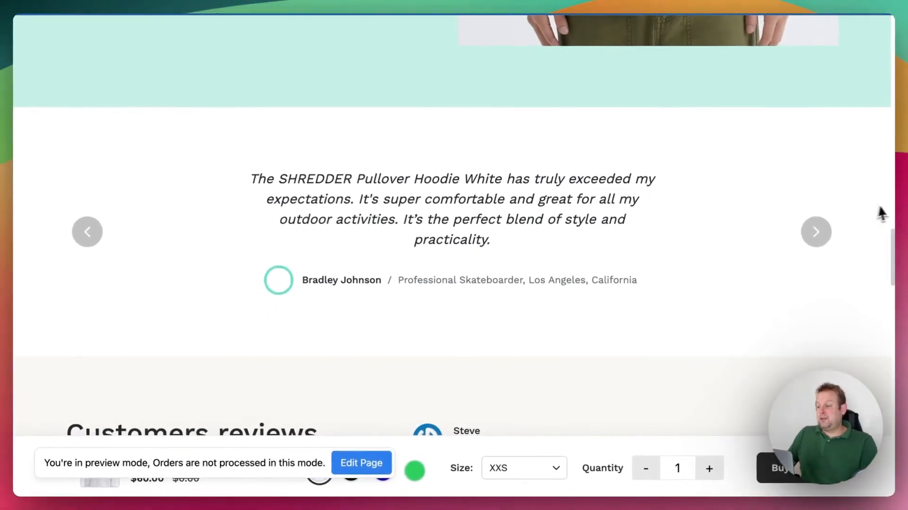
Advance through the testimonials in the carousel on the product page preview.
click(810, 239)
click(809, 239)
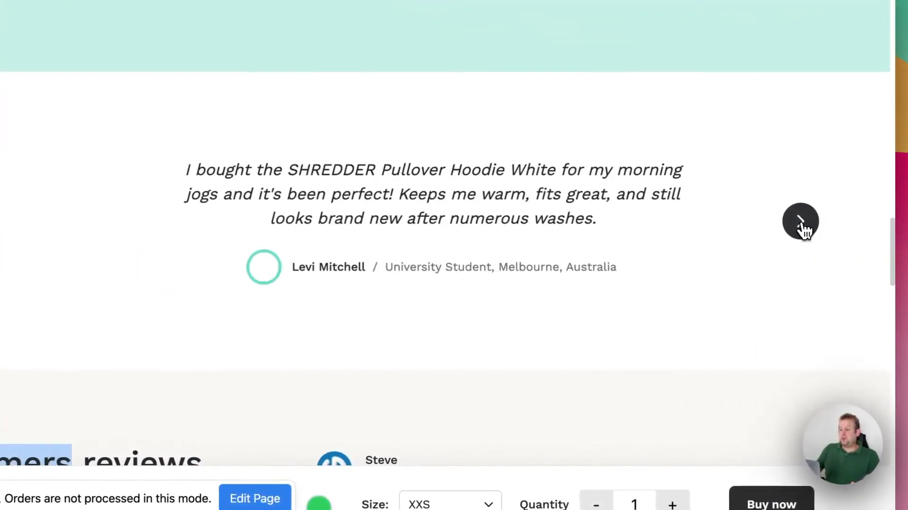
click(801, 224)
click(801, 225)
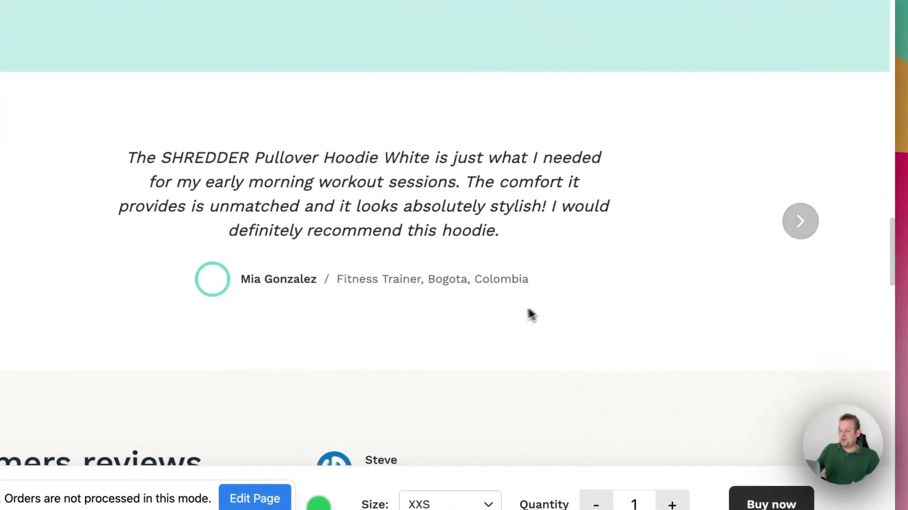
click(534, 314)
Look through the customer reviews and the "Frequently asked questions." section on the product page preview.
scroll(520, 316, down, 4)
scroll(513, 322, down, 15)
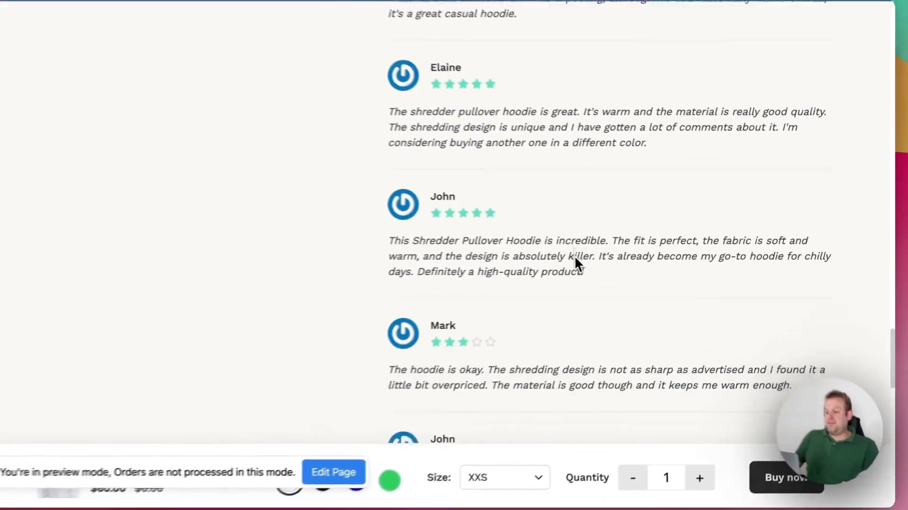
scroll(575, 258, down, 15)
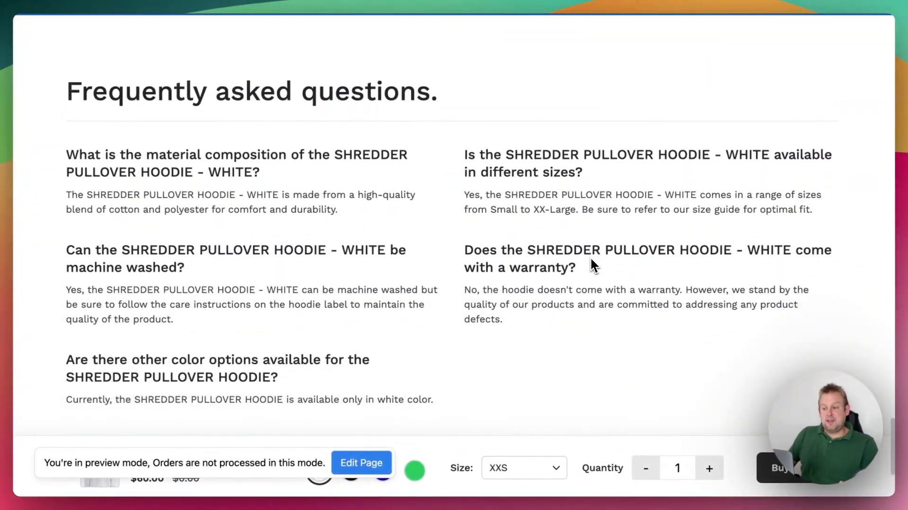
scroll(594, 265, up, 4)
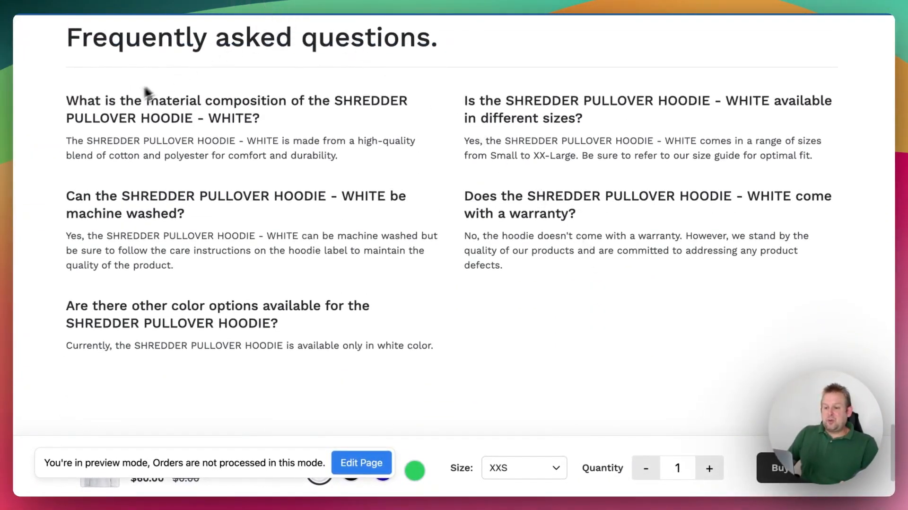
Return to the page editor and check the data source of the Repeater holding the frequently asked questions.
click(613, 1)
scroll(398, 187, down, 20)
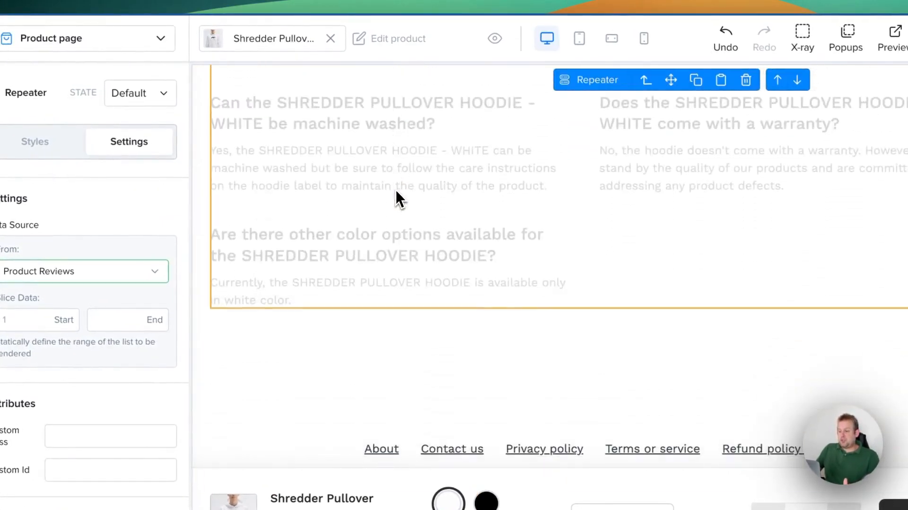
scroll(396, 189, up, 7)
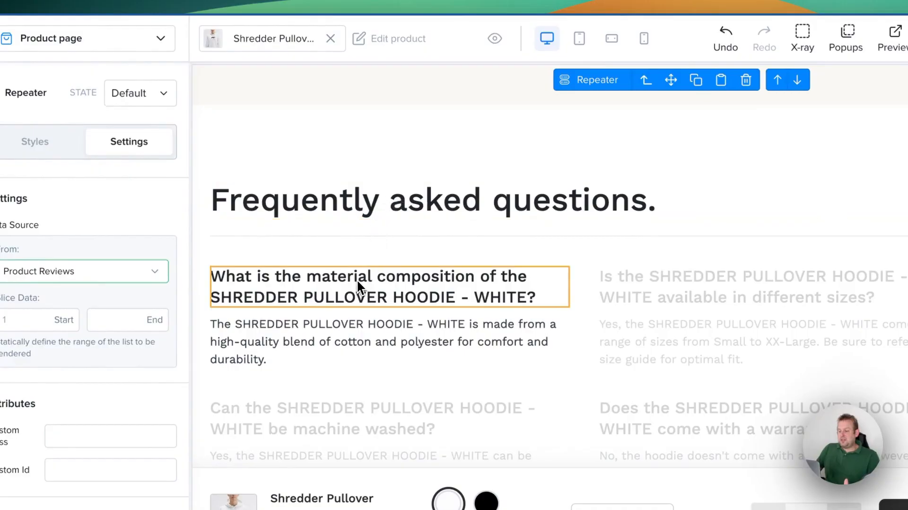
click(360, 276)
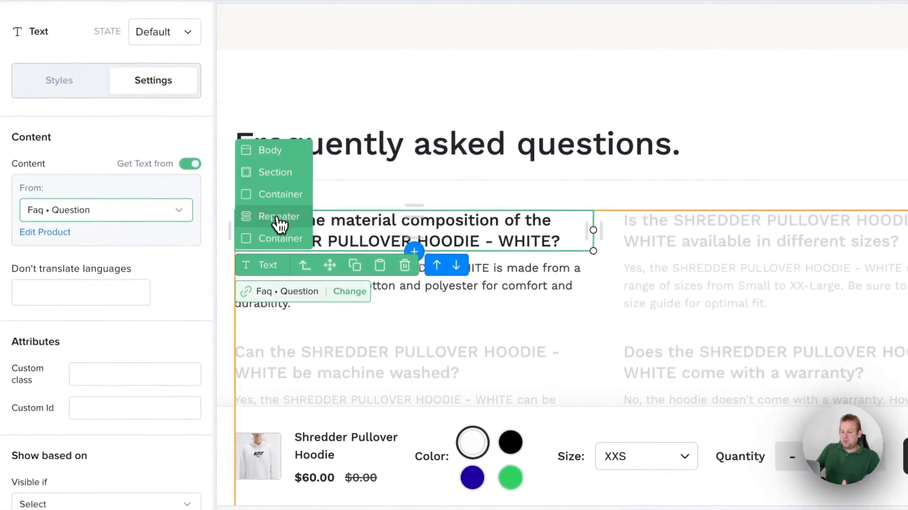
click(279, 218)
scroll(356, 266, down, 1)
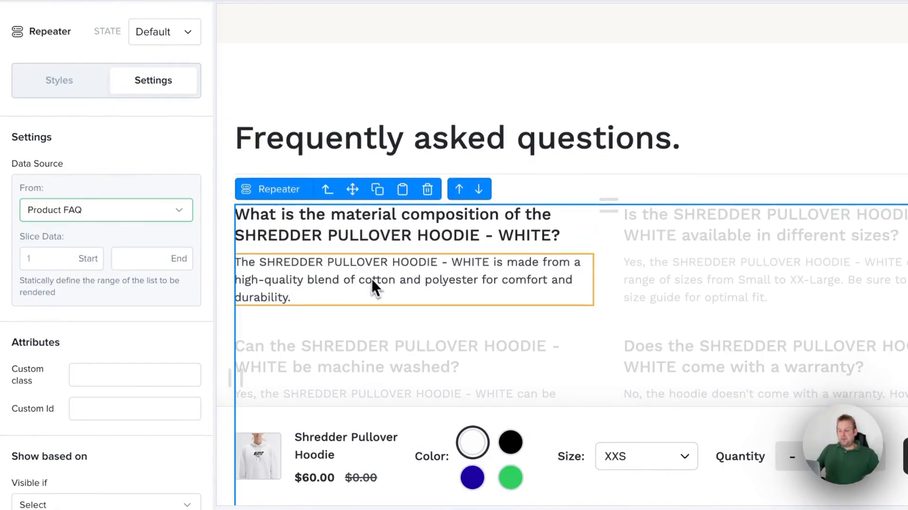
Inspect the first FAQ entry's container and the content sources of its question and answer texts.
click(416, 267)
click(471, 242)
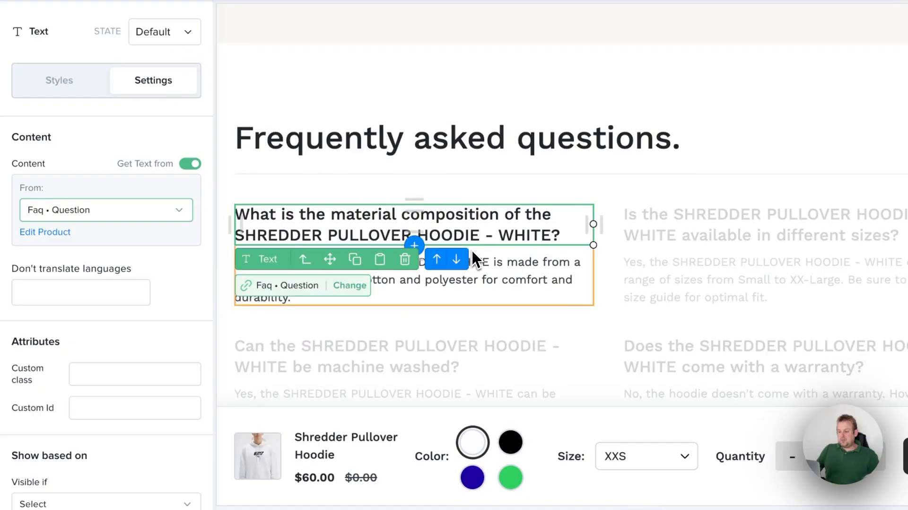
click(267, 266)
click(281, 232)
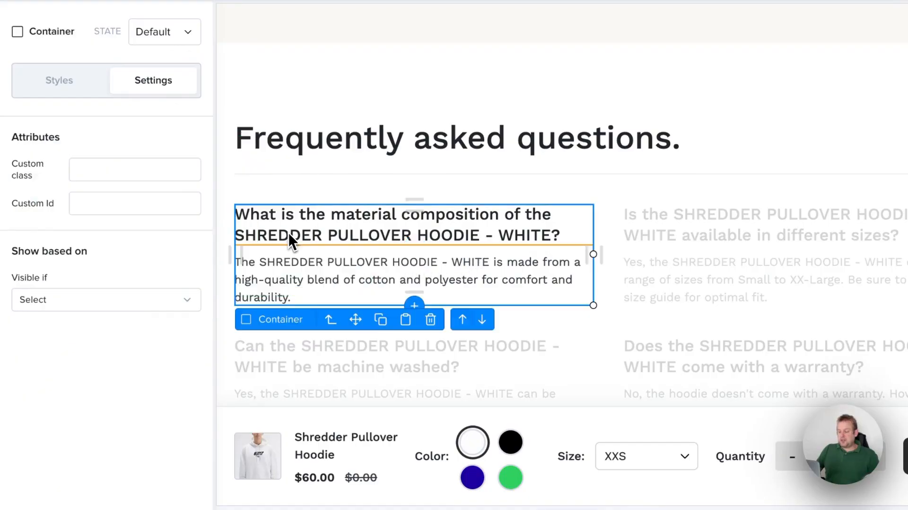
click(344, 229)
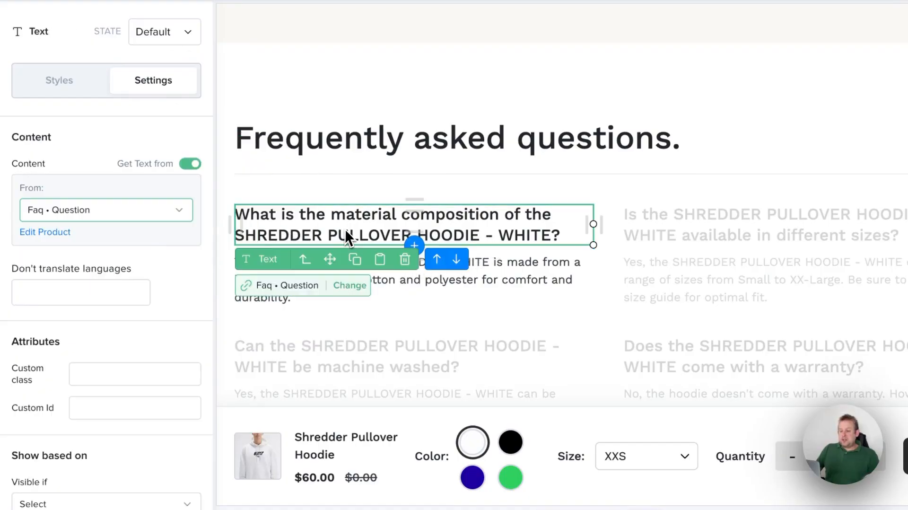
click(513, 268)
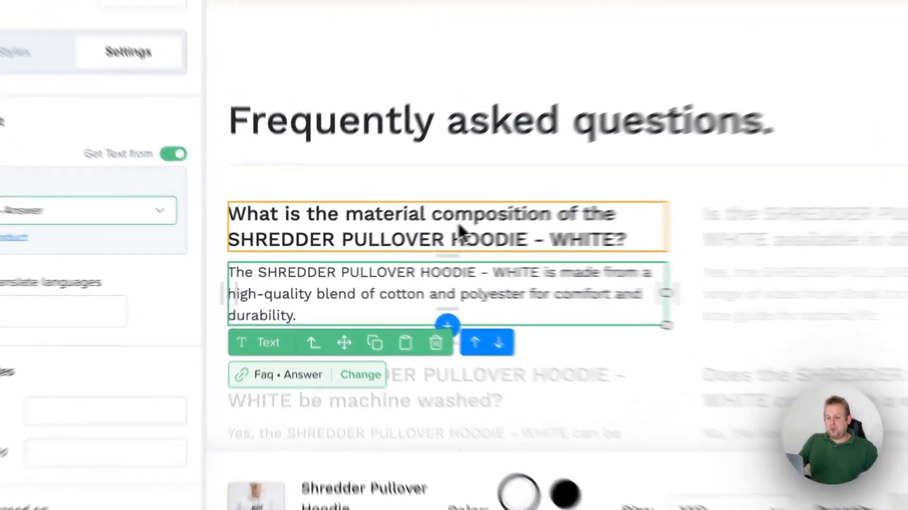
click(331, 241)
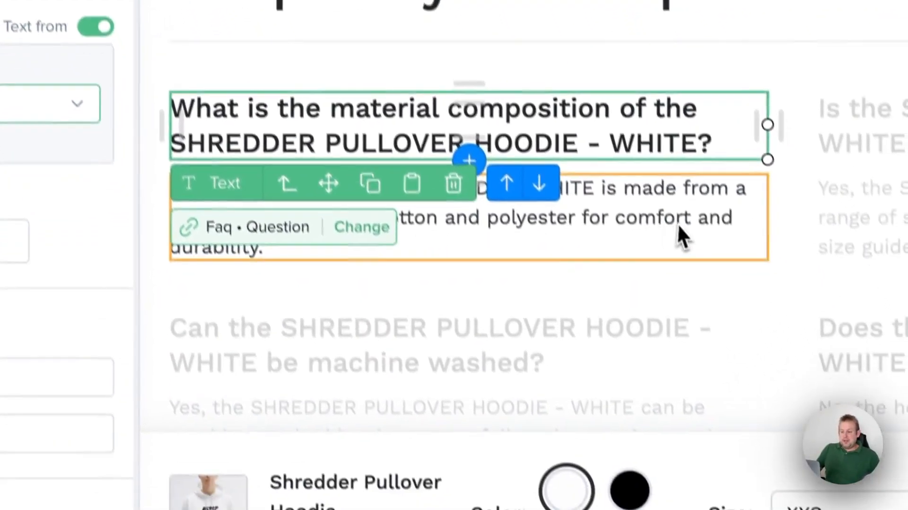
Move the Thank you page card slightly up in the funnel overview and open the Checkout page for editing.
click(715, 325)
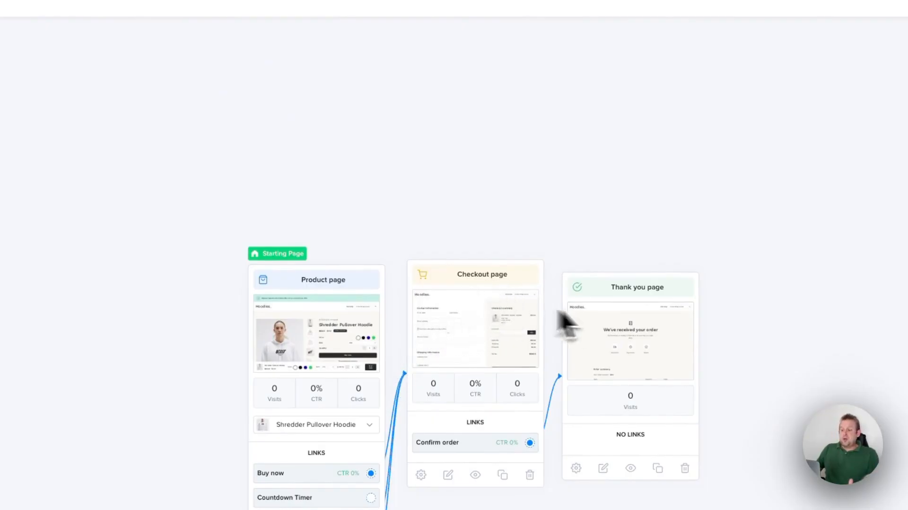
drag(618, 294, 619, 276)
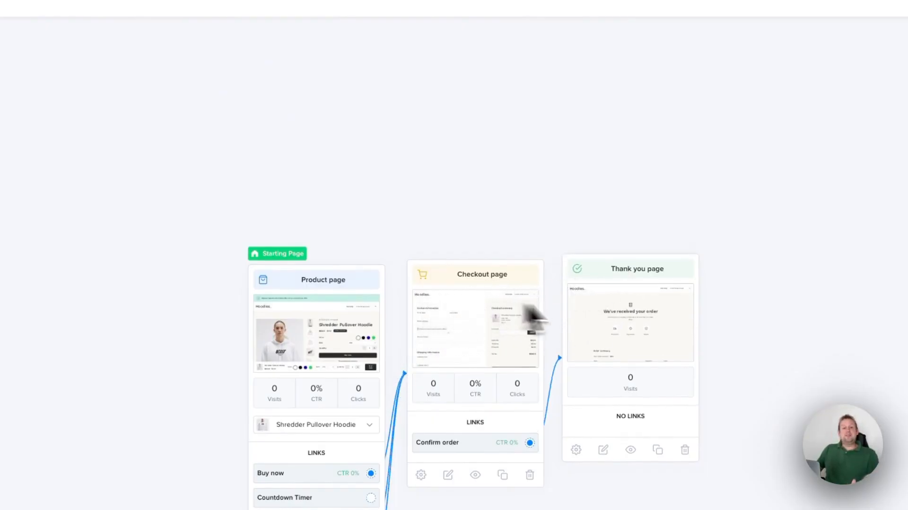
click(490, 330)
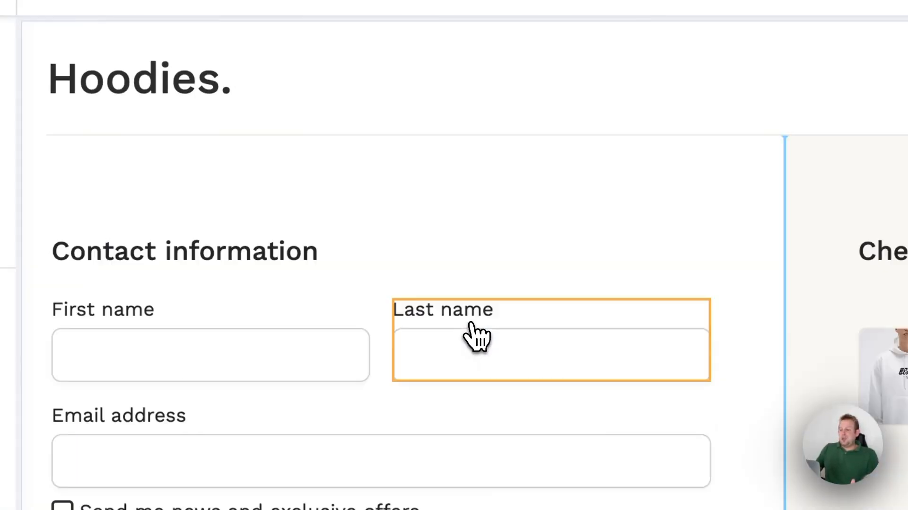
Set the background color of the Contact information column to the Section Background funnel style (#C6F0E7).
click(586, 168)
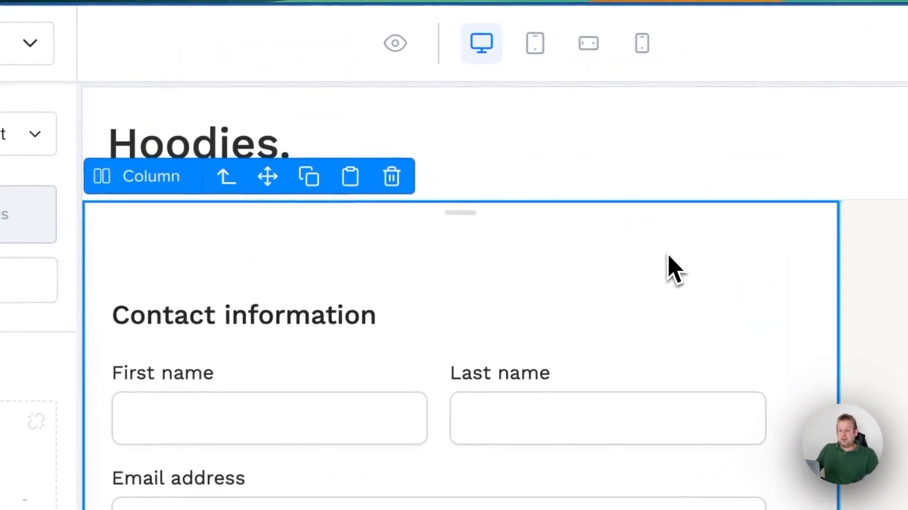
scroll(223, 378, down, 5)
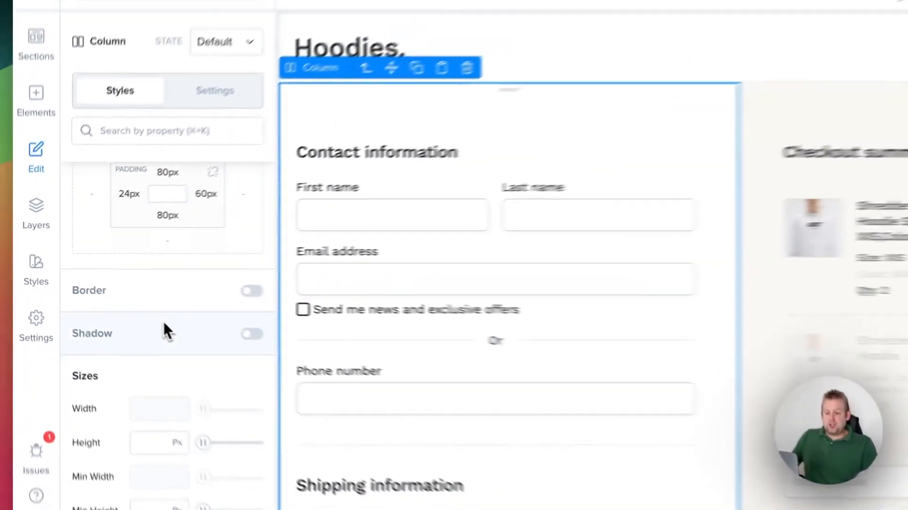
scroll(245, 468, down, 5)
scroll(141, 310, down, 1)
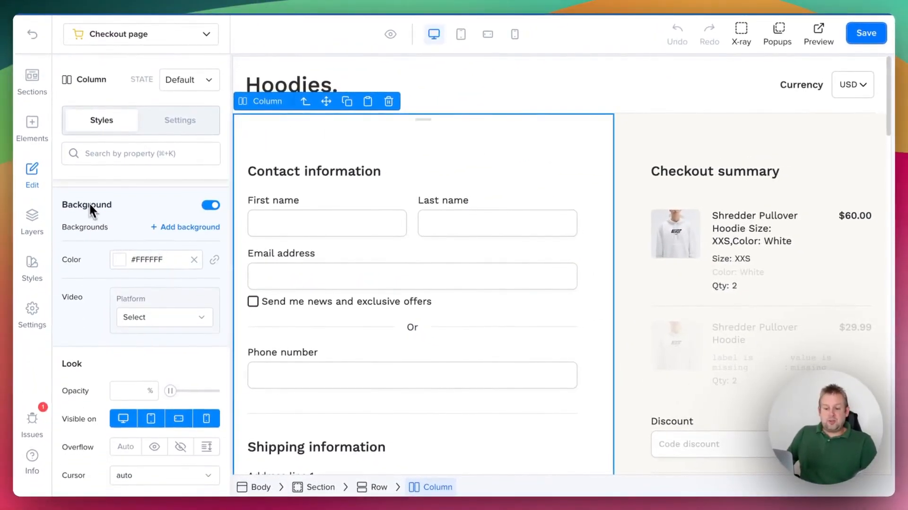
click(127, 259)
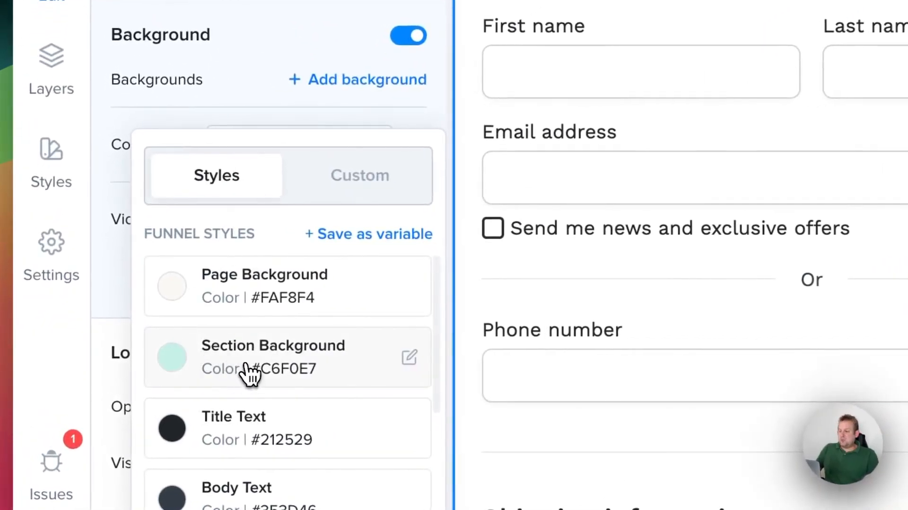
click(246, 371)
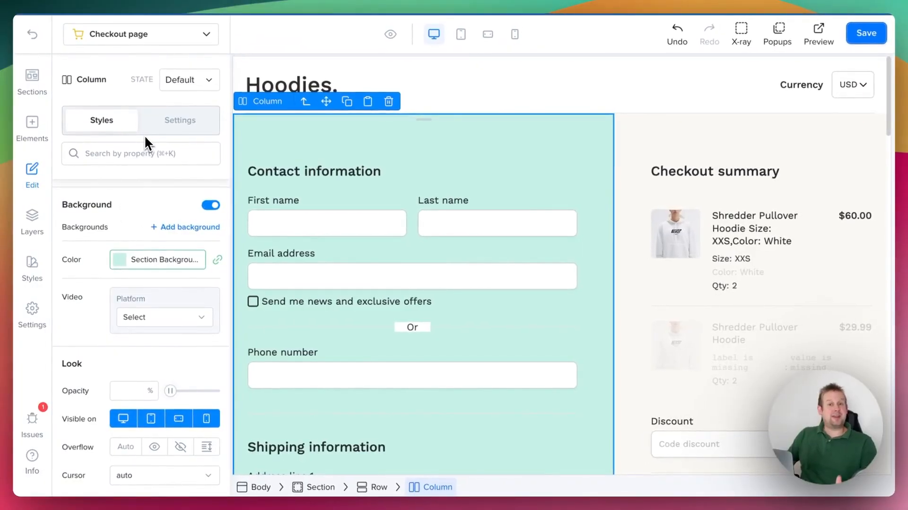
Preview the Checkout page, look through its form and payment options, and return to editing.
click(477, 97)
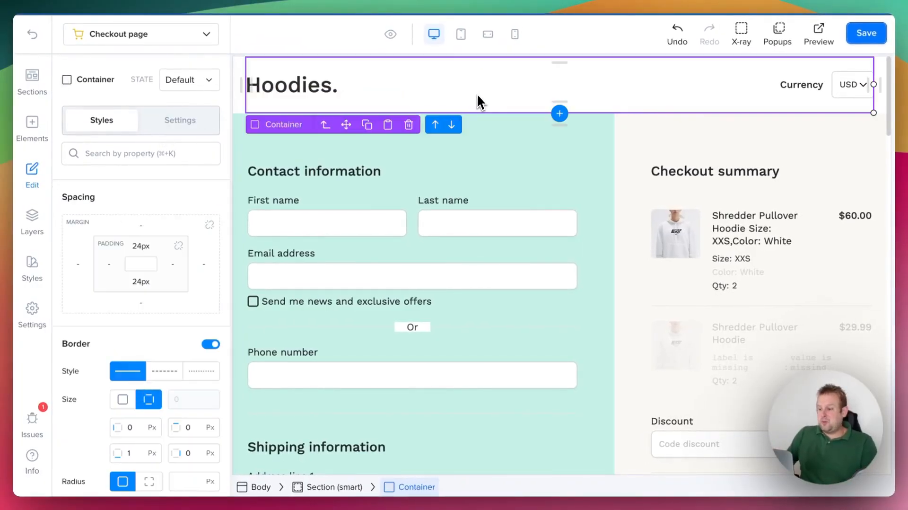
click(390, 35)
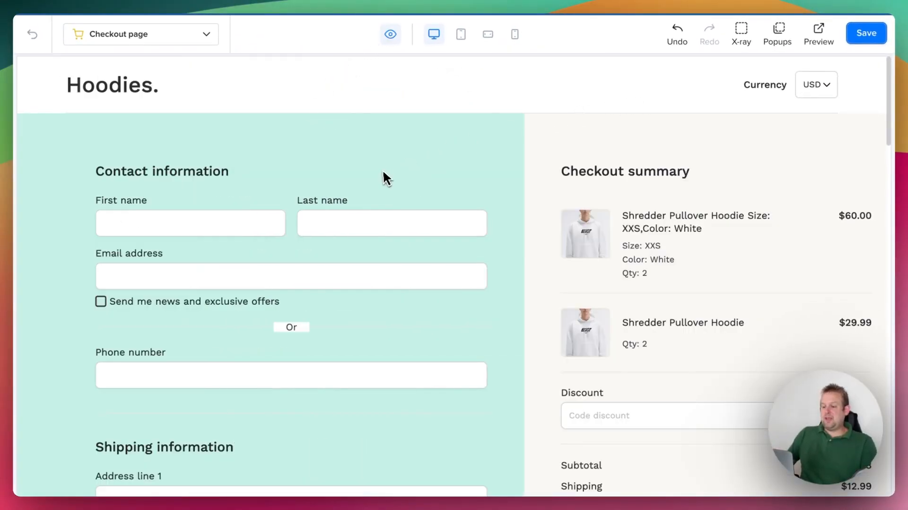
scroll(392, 178, down, 5)
scroll(392, 174, down, 10)
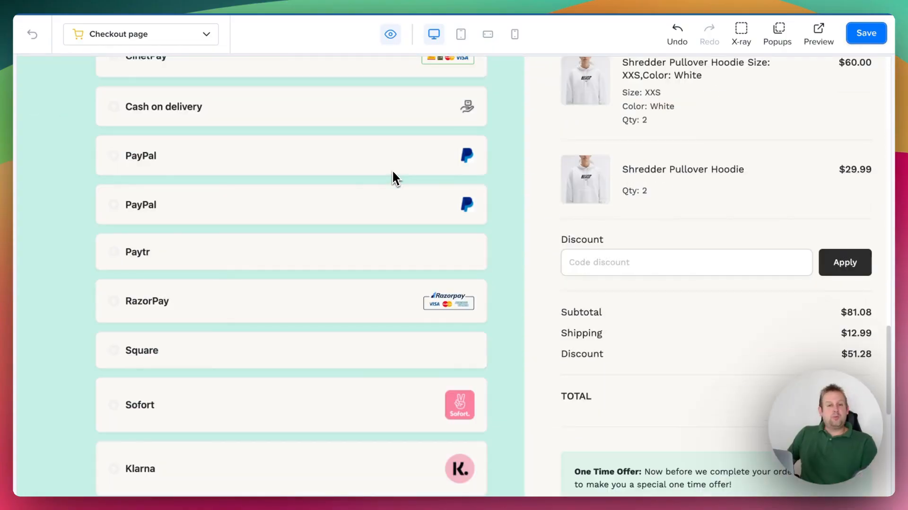
scroll(392, 169, up, 10)
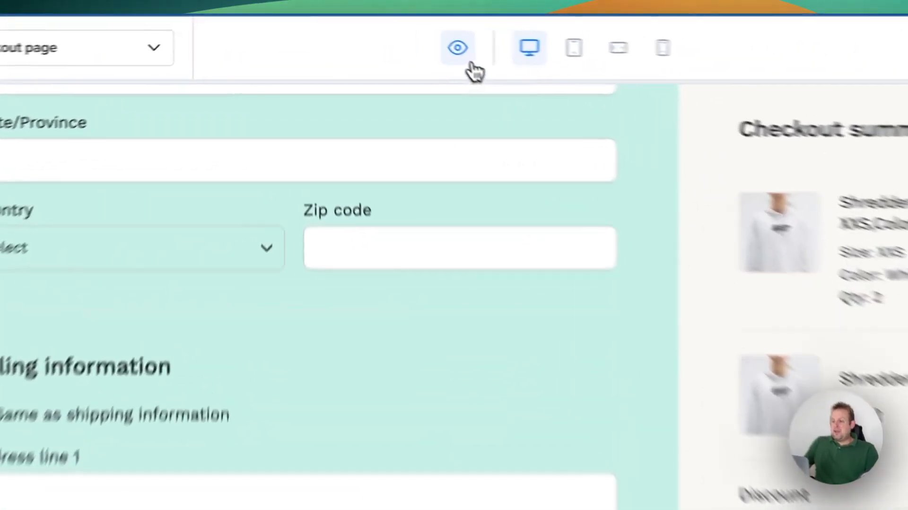
click(393, 38)
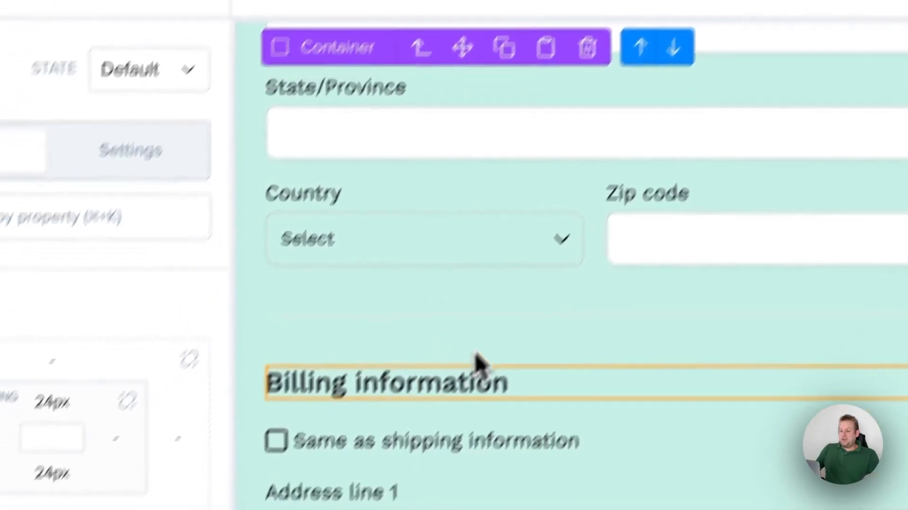
Set the First name input's border size to 3 px, and undo the last border size change.
scroll(435, 449, up, 7)
scroll(539, 308, up, 3)
click(299, 223)
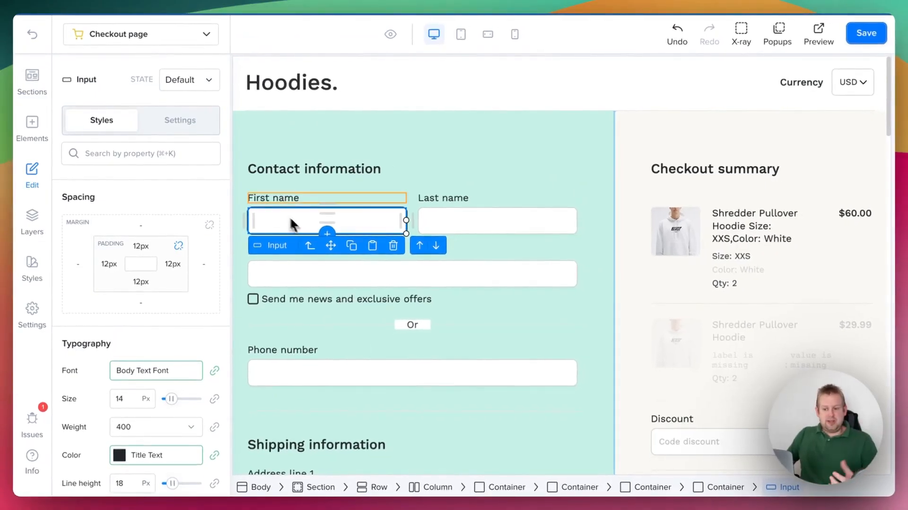
scroll(112, 341, down, 5)
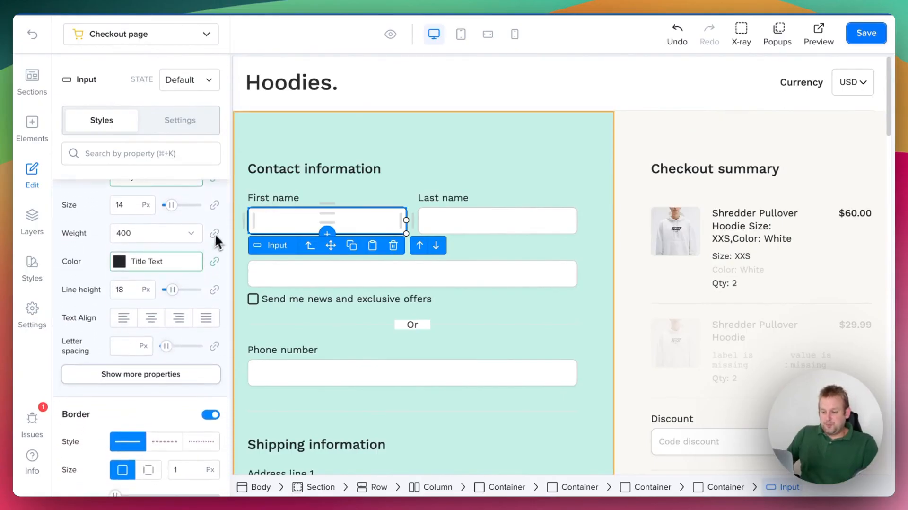
scroll(152, 282, down, 3)
scroll(152, 281, down, 4)
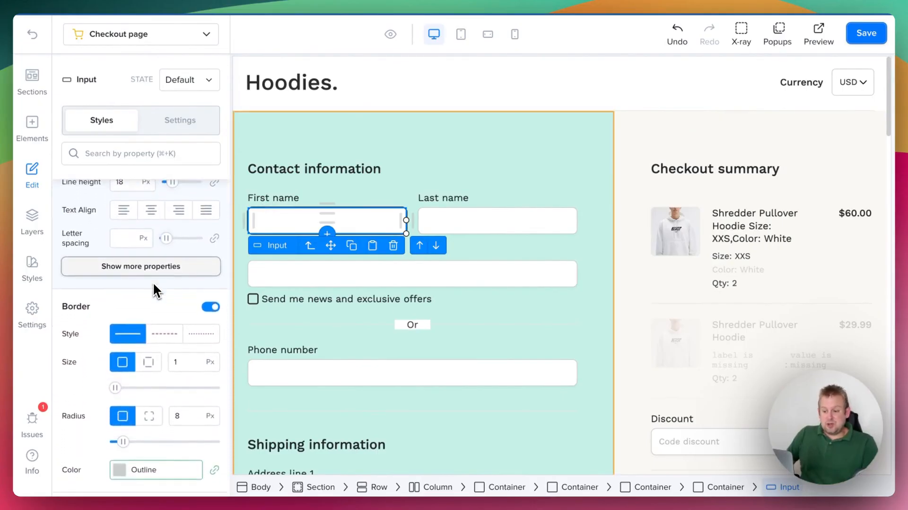
click(182, 284)
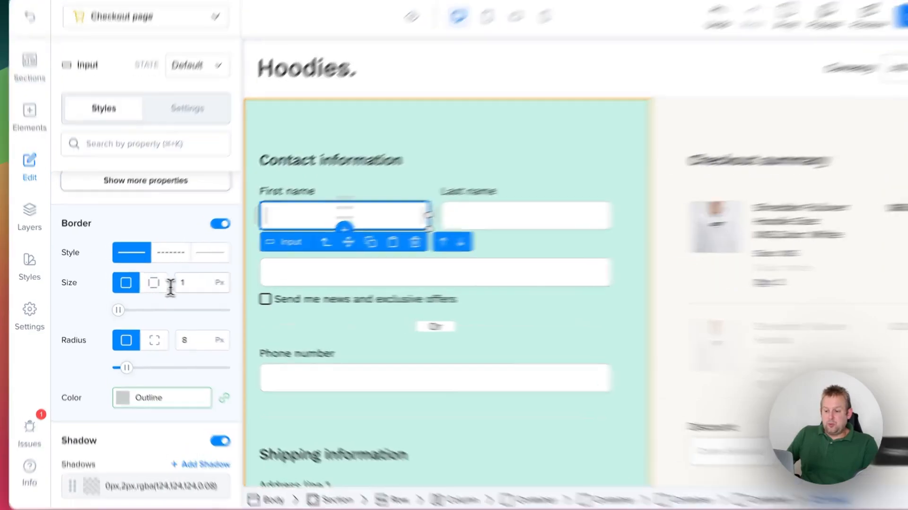
key(BackSpace)
text(3)
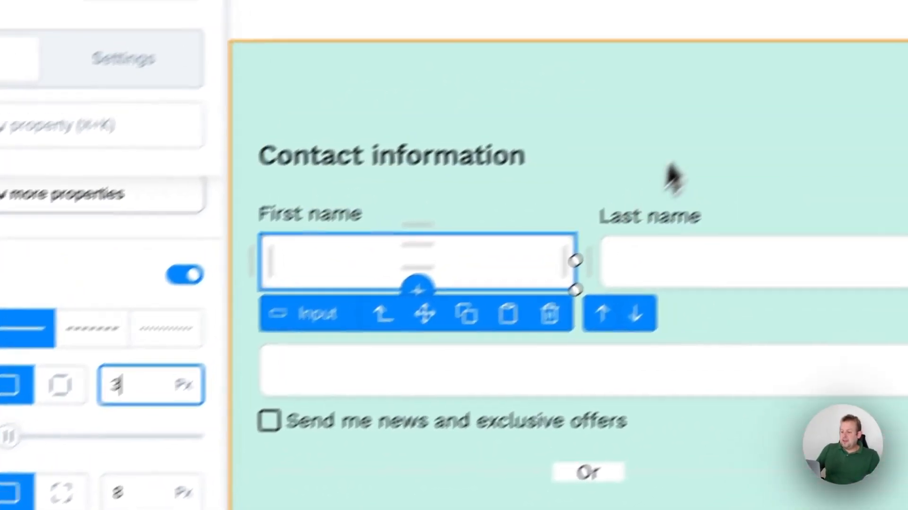
click(872, 15)
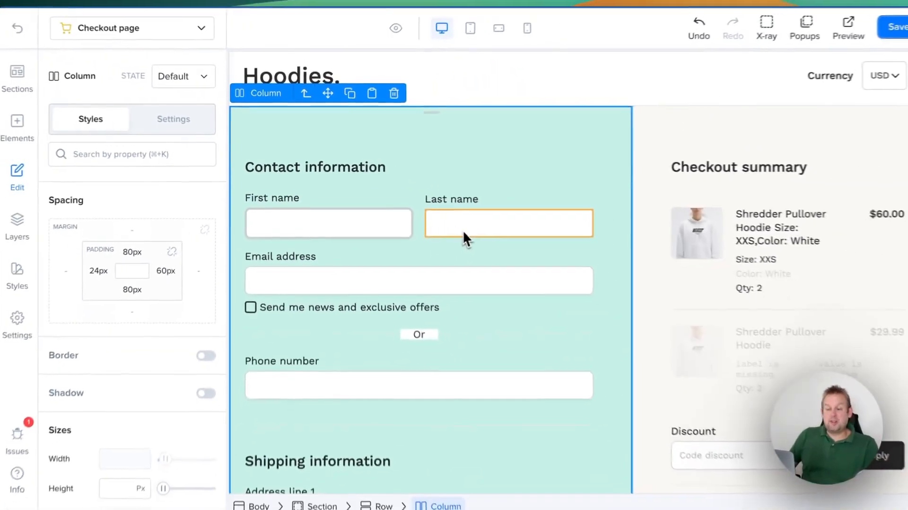
key(super+z)
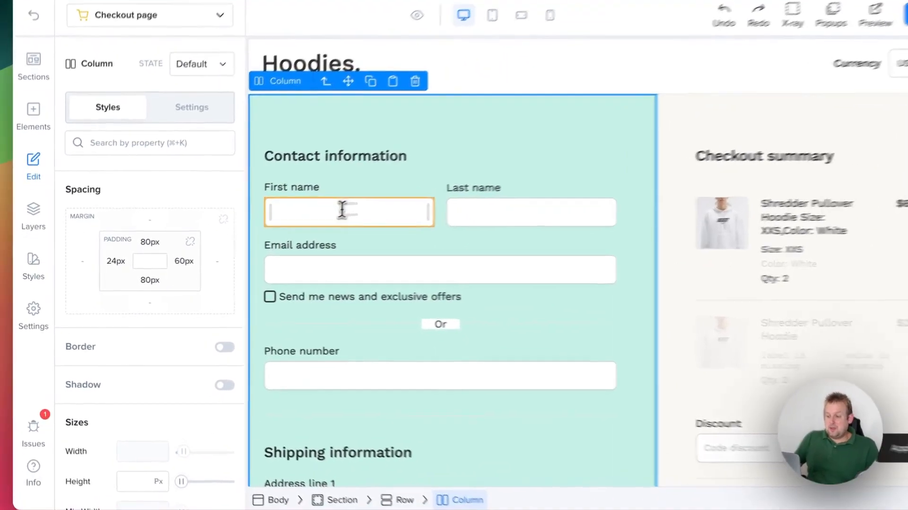
Edit the First name input's existing shadow to Y 6 px, blur 20 px and the Title Text color.
click(322, 218)
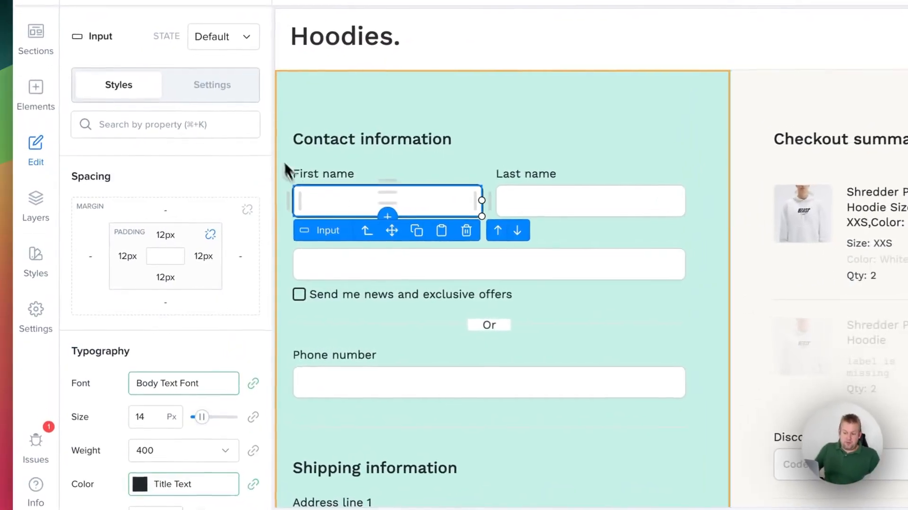
scroll(131, 395, down, 10)
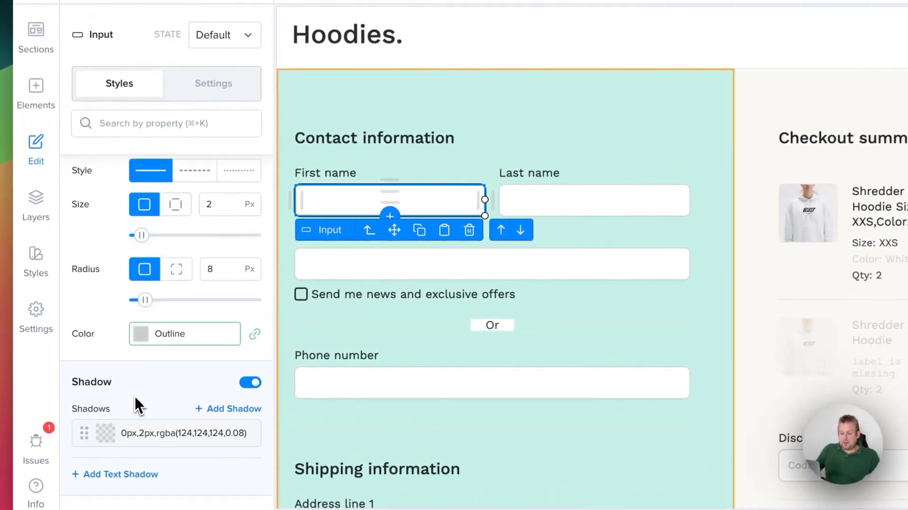
click(106, 354)
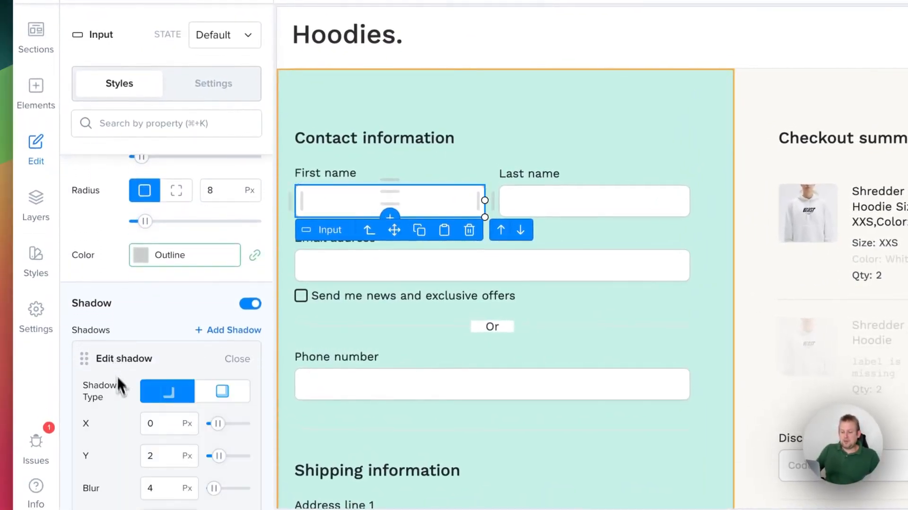
scroll(123, 387, down, 2)
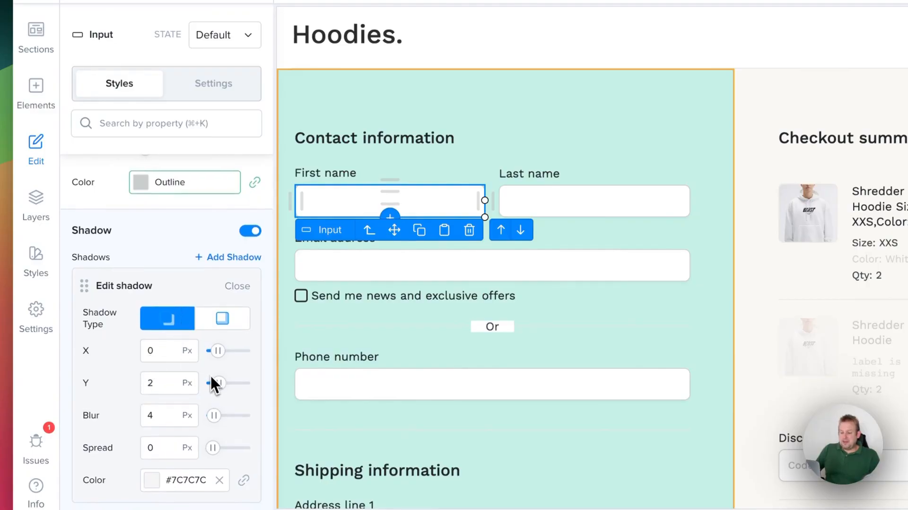
mouse_move(217, 382)
mouse_down()
mouse_move(245, 380)
mouse_move(216, 380)
mouse_up()
drag(213, 415, 222, 415)
click(155, 480)
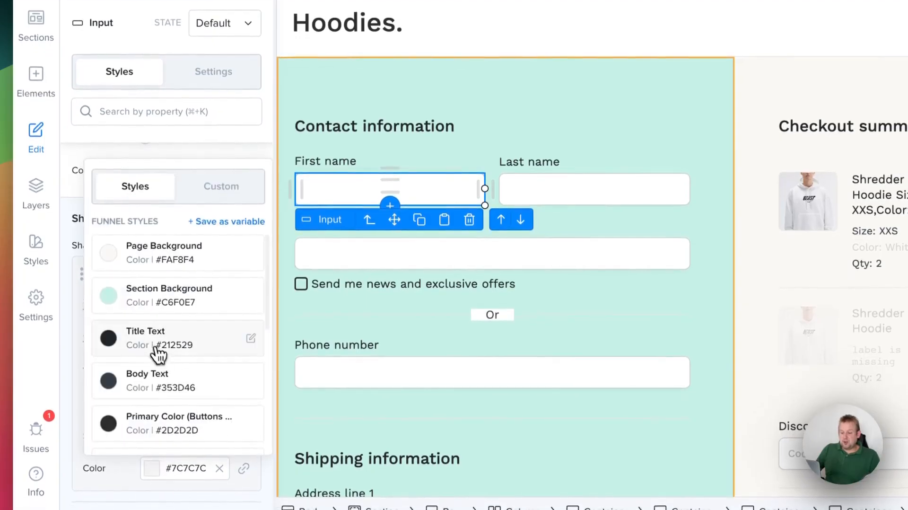
click(105, 348)
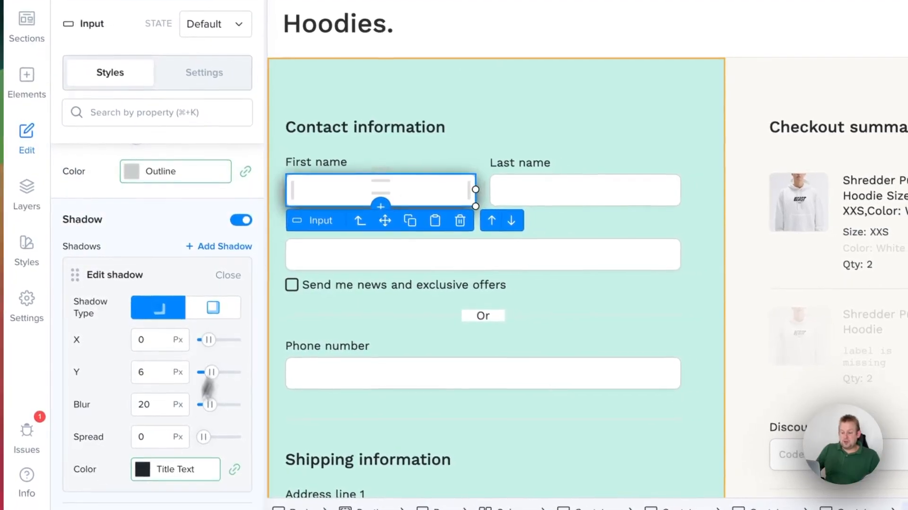
Try the Buttons Text color (#FFFFFF) for the First name input's shadow.
click(148, 470)
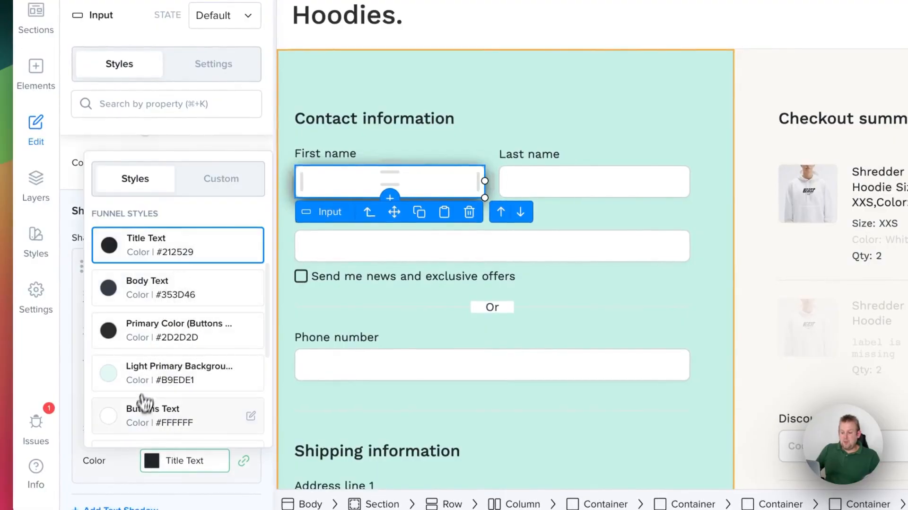
click(137, 423)
click(344, 169)
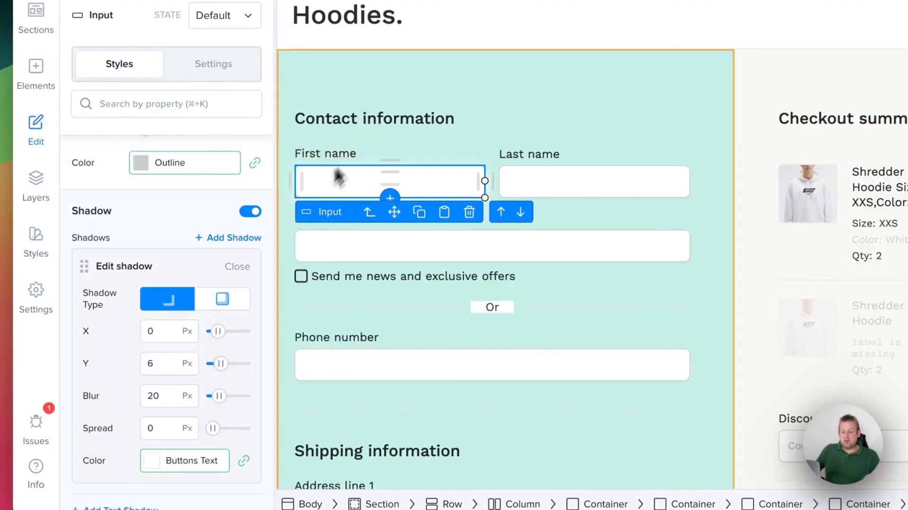
mouse_move(219, 330)
mouse_down()
mouse_move(239, 330)
mouse_move(216, 330)
mouse_up()
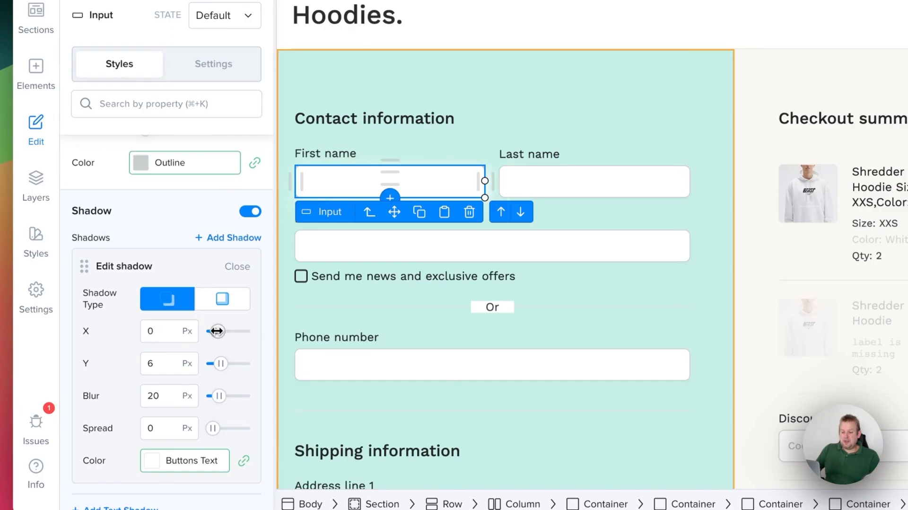
Make the First name input's shadow an inner shadow in the Primary link color, with Y 1 px and blur 8 px.
click(221, 307)
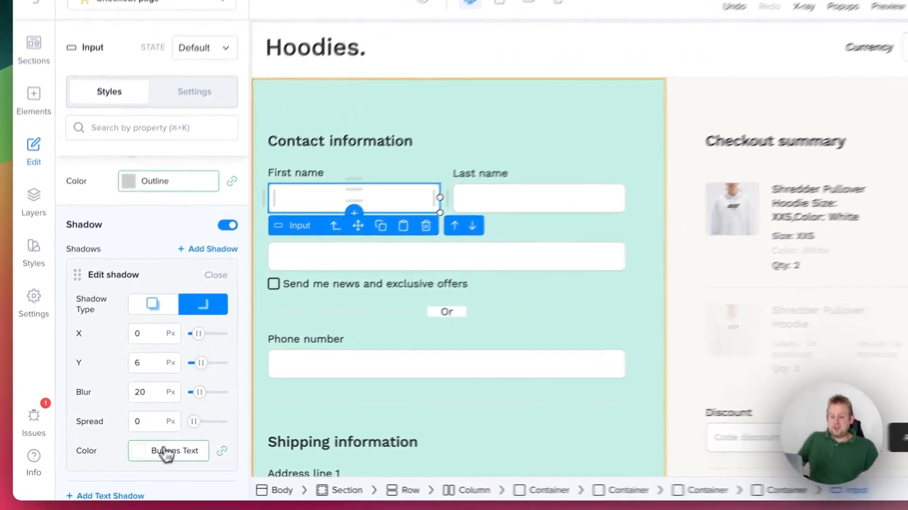
click(165, 450)
click(133, 379)
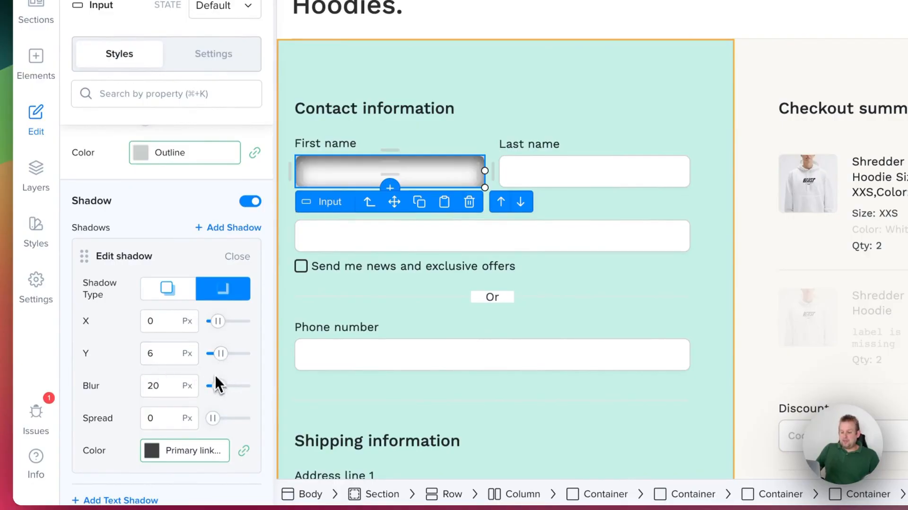
drag(218, 384, 220, 356)
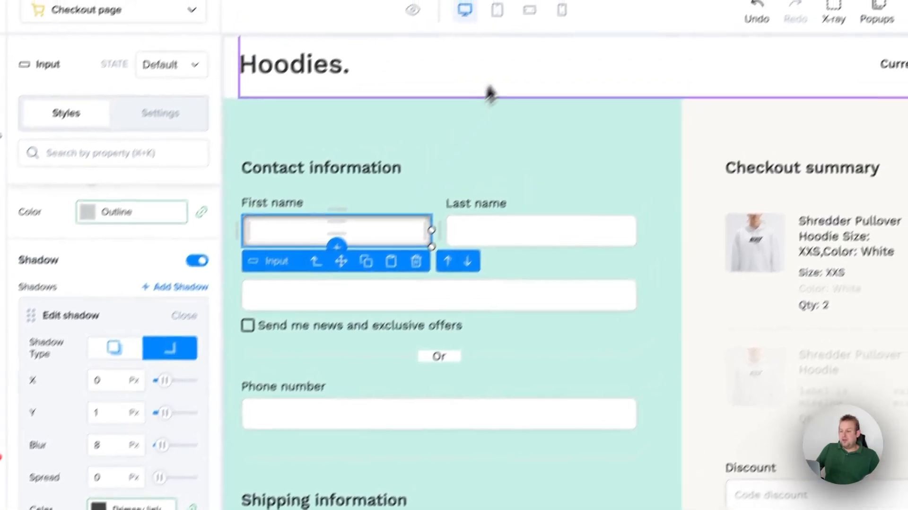
click(550, 82)
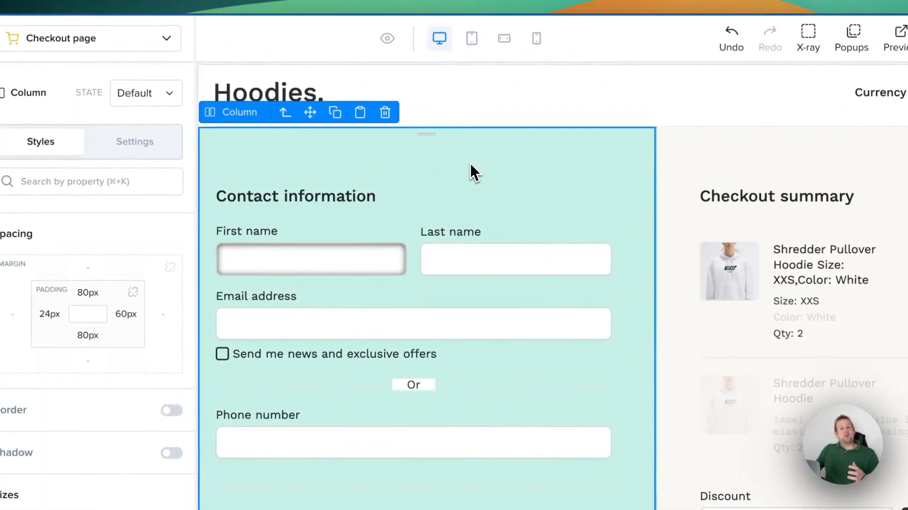